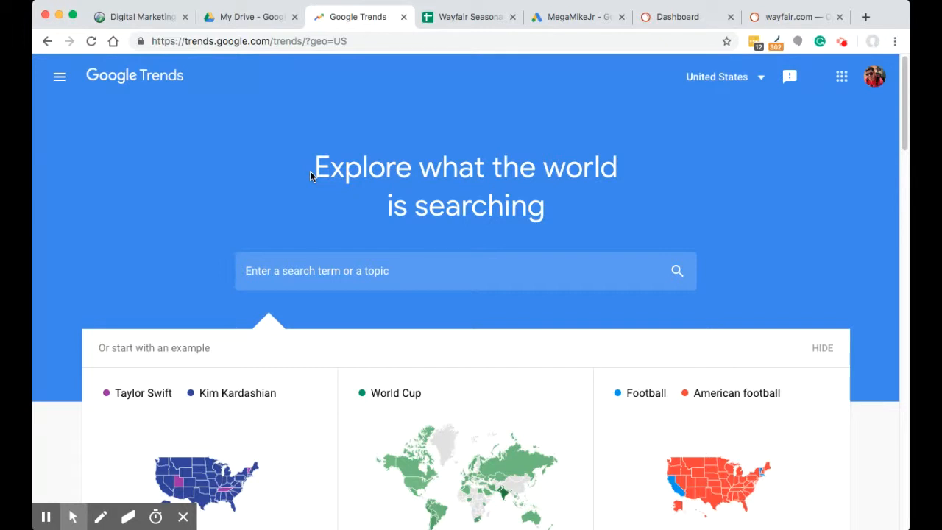
- Search for interest in the term "black friday" in the United States
left_click(349, 282)
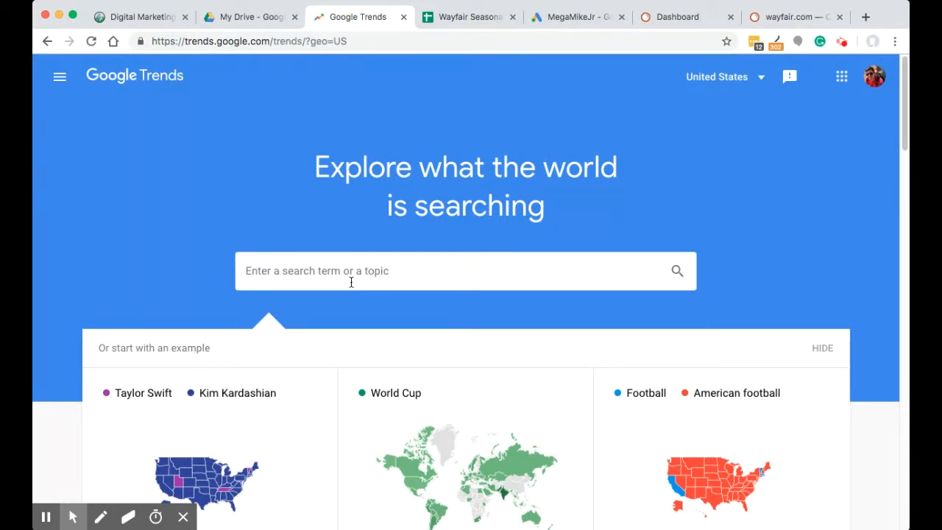
type("bl")
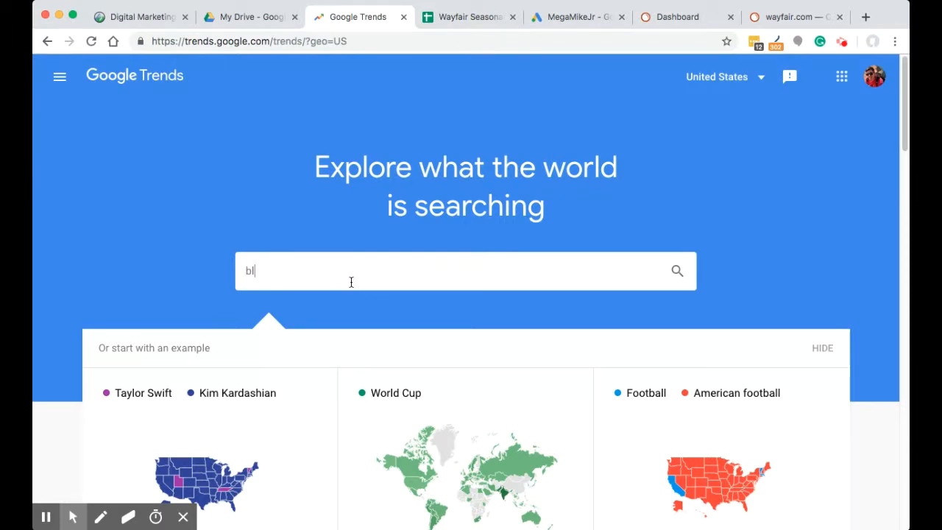
type("ack friday")
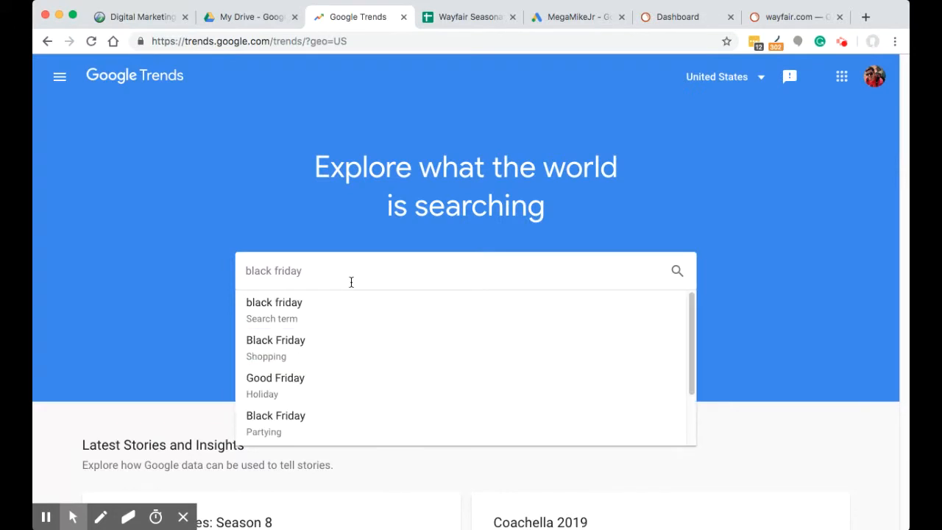
key("Return")
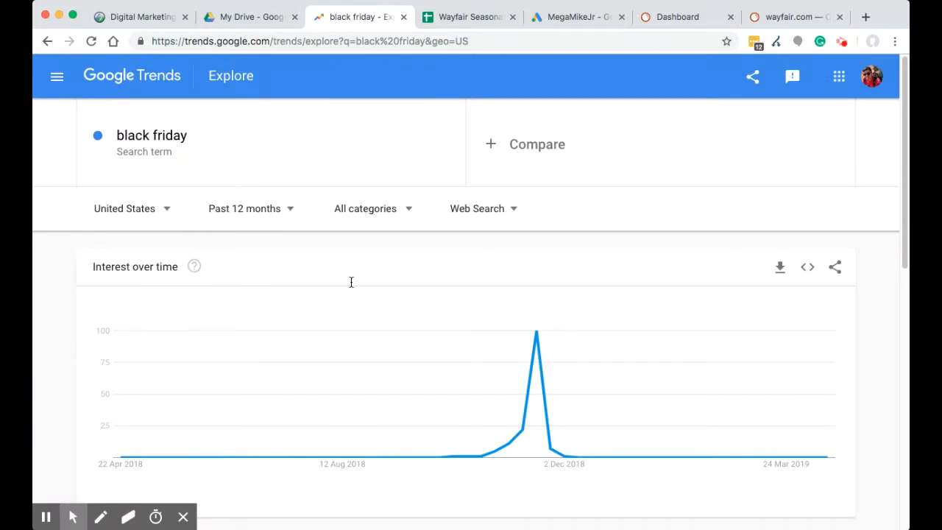
- Add "black friday chairs" as a comparison search term alongside "black friday"
left_click(535, 147)
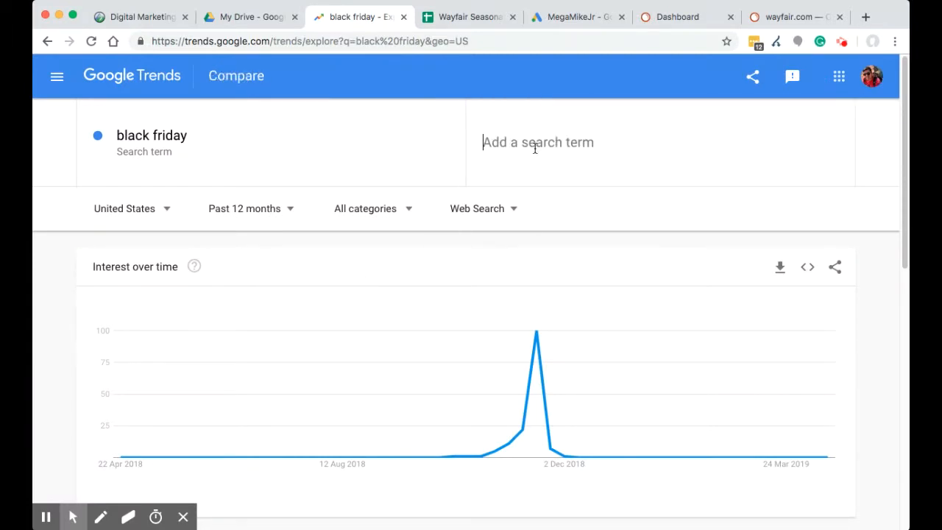
type("black ")
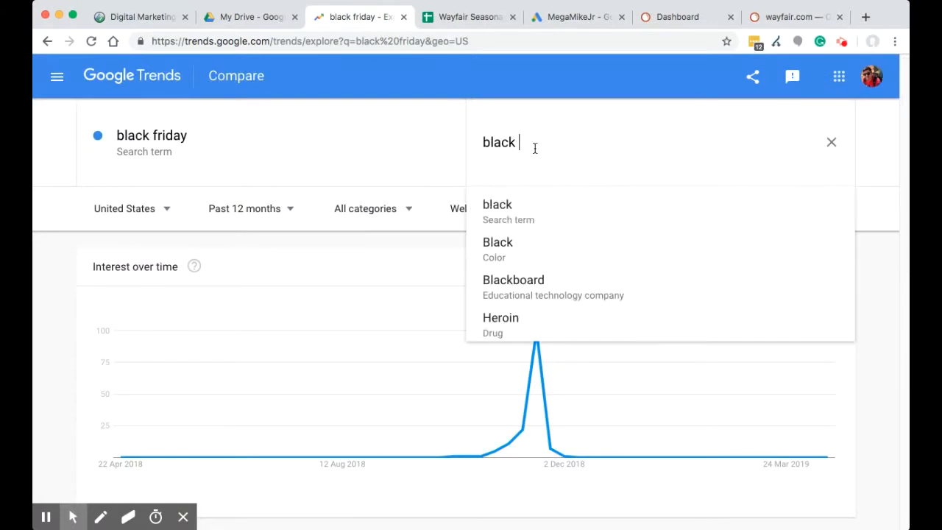
type("friday charis")
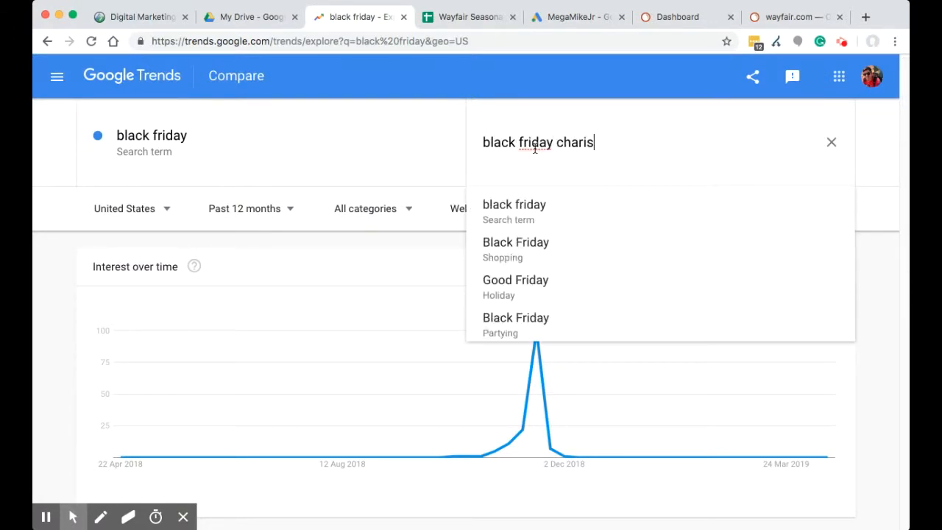
key("Return")
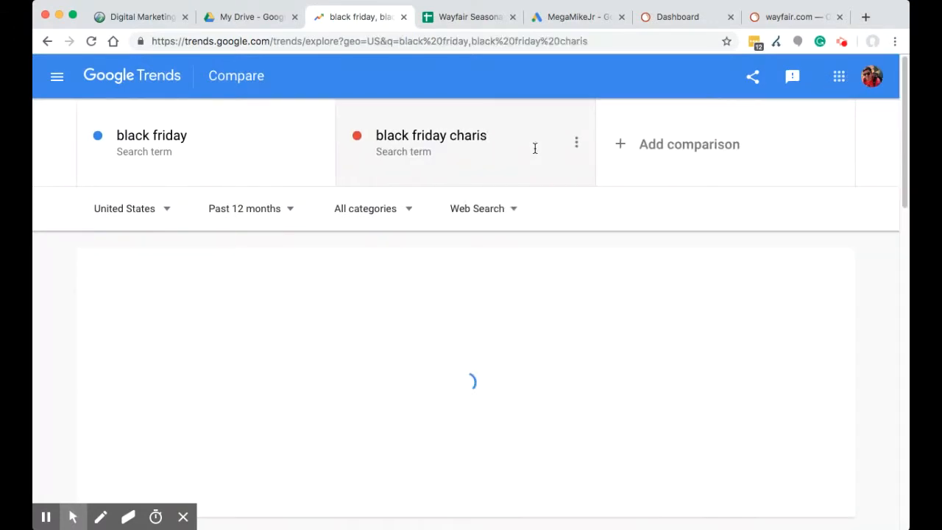
left_click(494, 137)
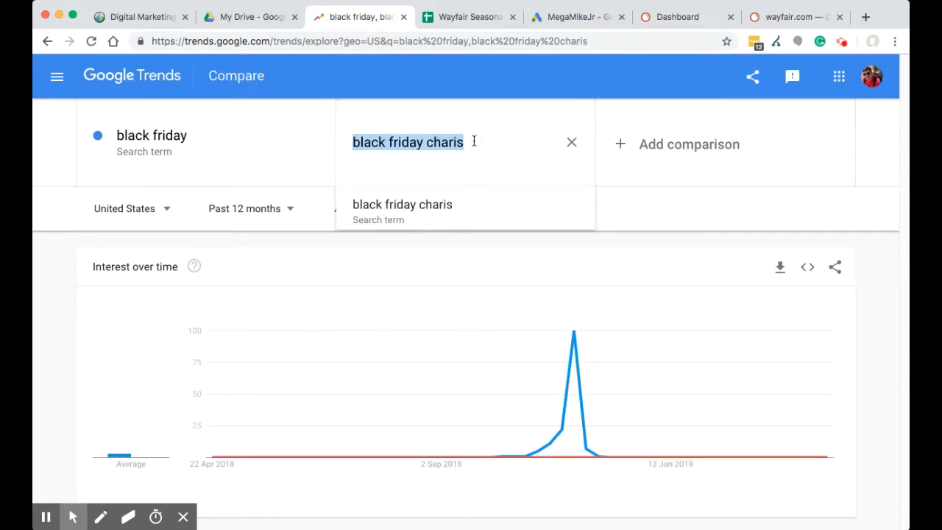
left_click(473, 141)
key("BackSpace")
key("BackSpace")
key("BackSpace")
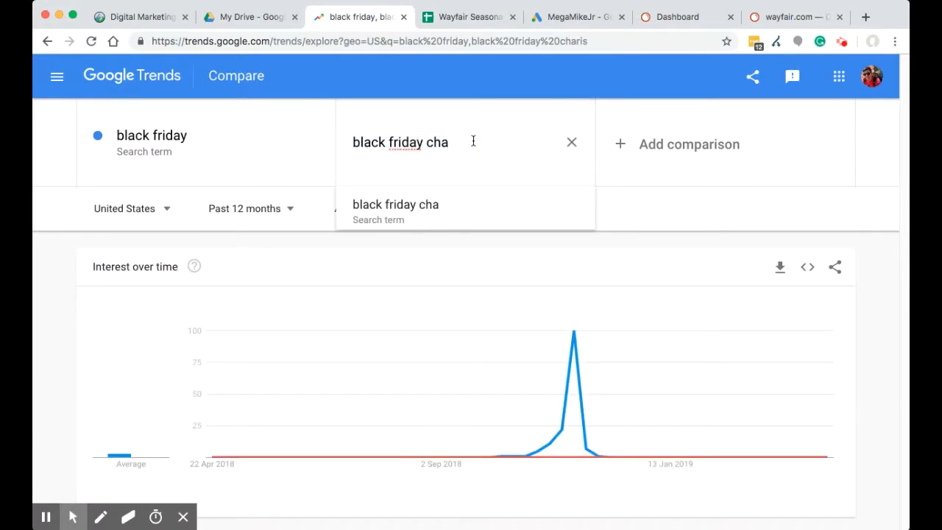
type("irs")
key("Return")
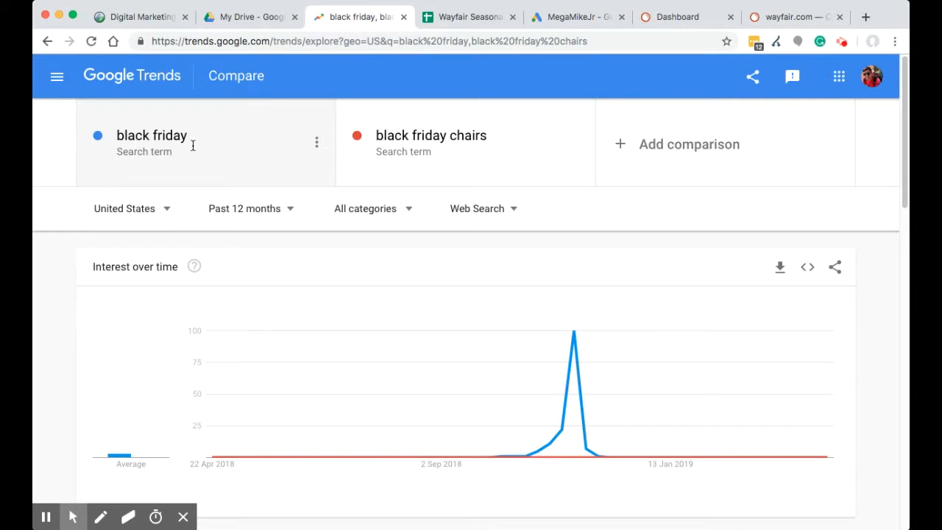
- Switch to the Google Ads keyword plan and examine the monthly search volume trends and keyword ideas for "black friday"
left_click(572, 19)
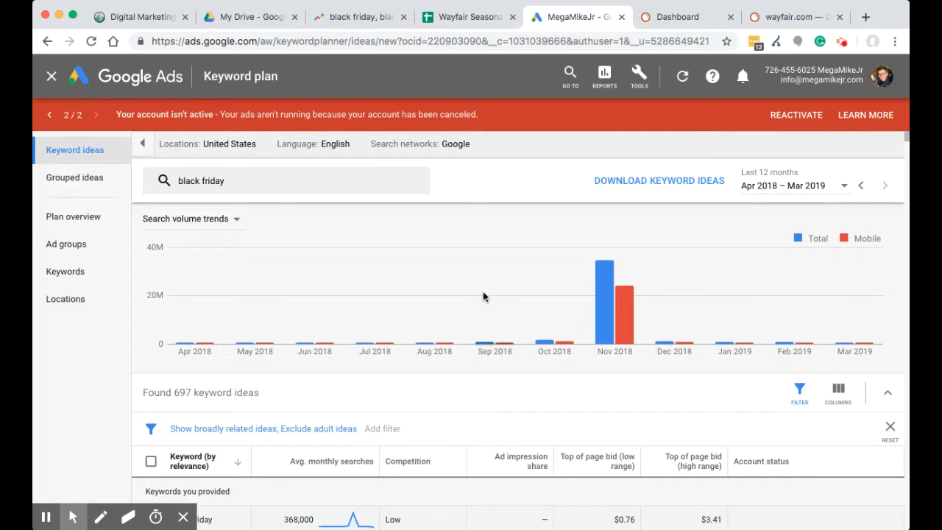
scroll(483, 297, "down", 1)
mouse_move(483, 296)
scroll(520, 196, "up", 1)
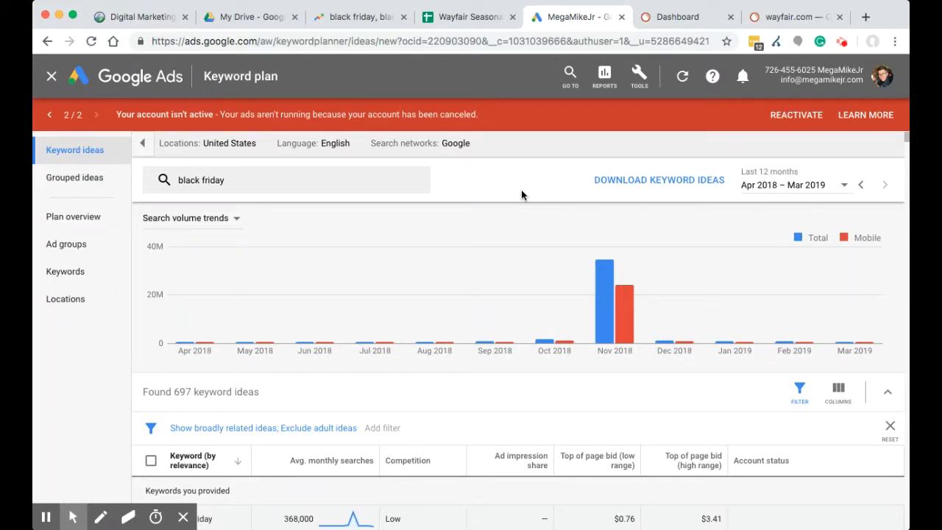
mouse_move(513, 270)
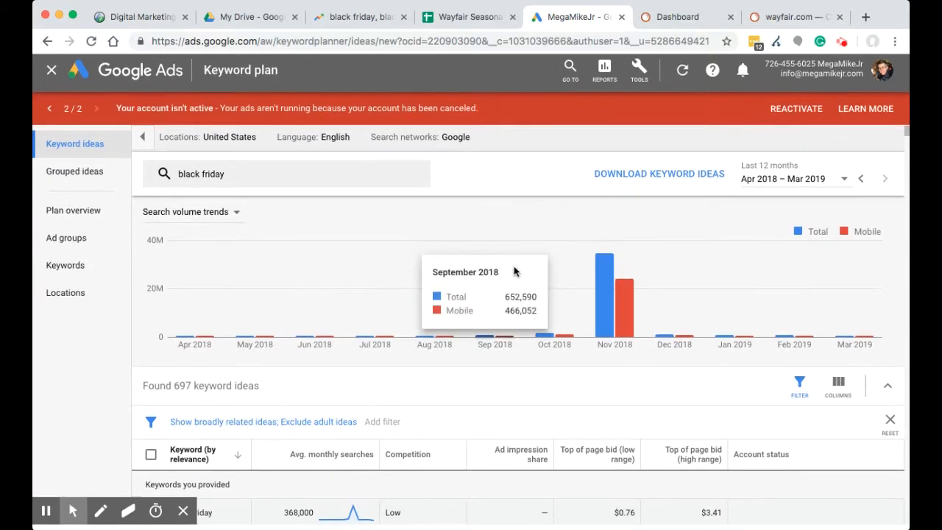
scroll(519, 380, "down", 5)
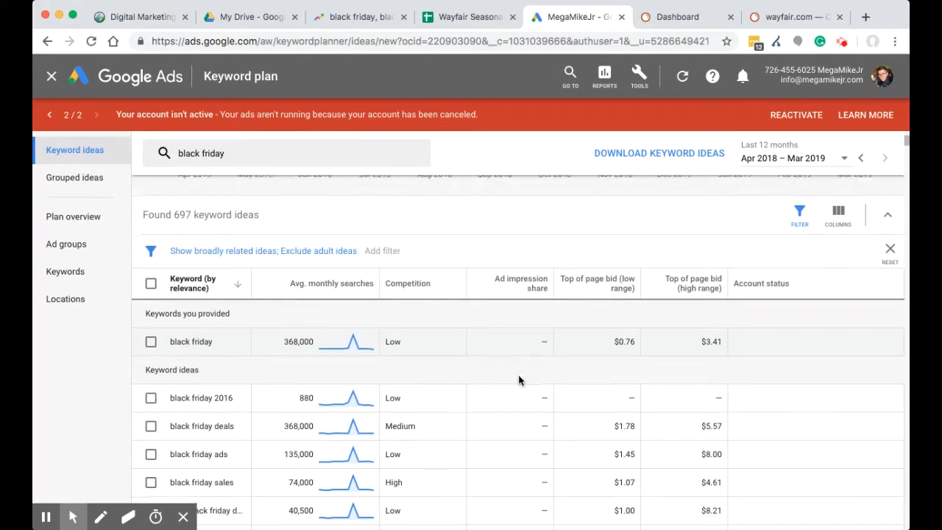
scroll(519, 380, "down", 3)
scroll(519, 380, "up", 4)
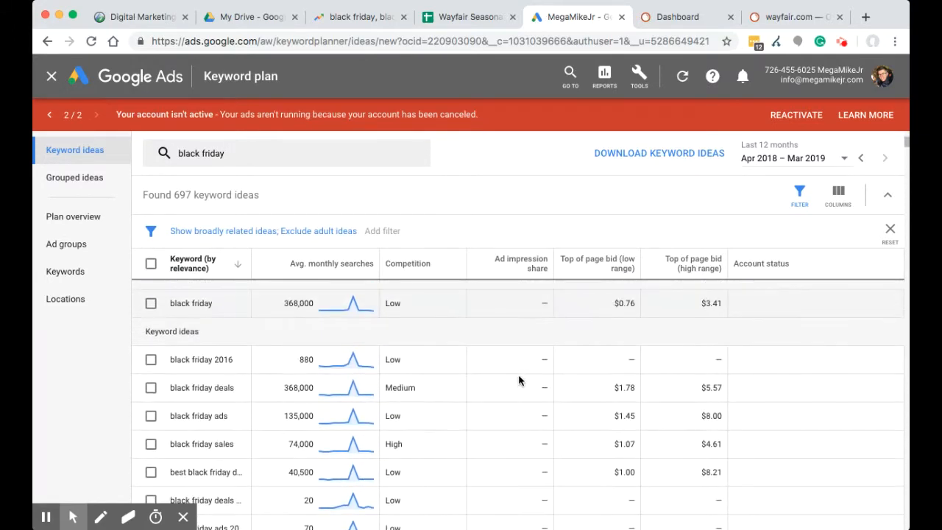
scroll(519, 380, "up", 5)
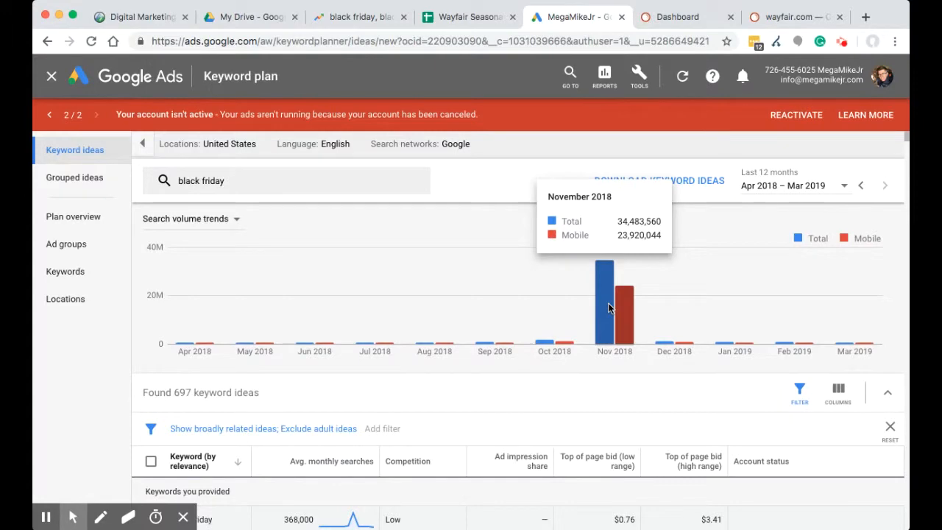
- Switch to the Semrush organic positions report for wayfair.com and filter it to include keywords containing "black friday"
left_click(781, 17)
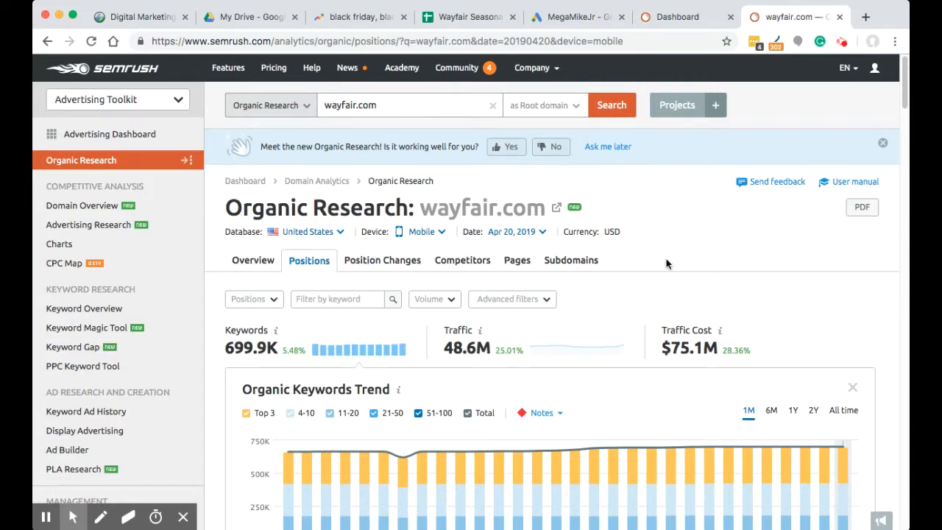
scroll(668, 263, "down", 7)
scroll(667, 264, "up", 2)
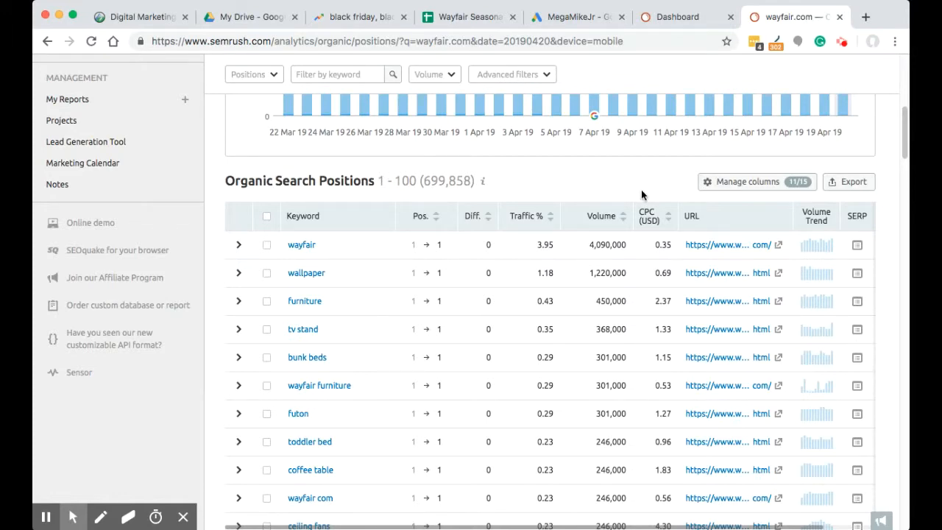
scroll(641, 194, "up", 5)
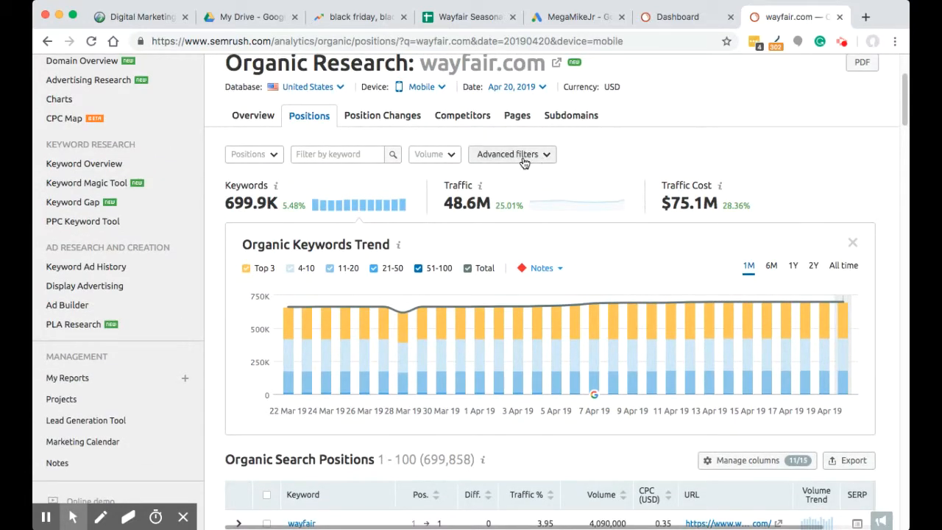
left_click(524, 162)
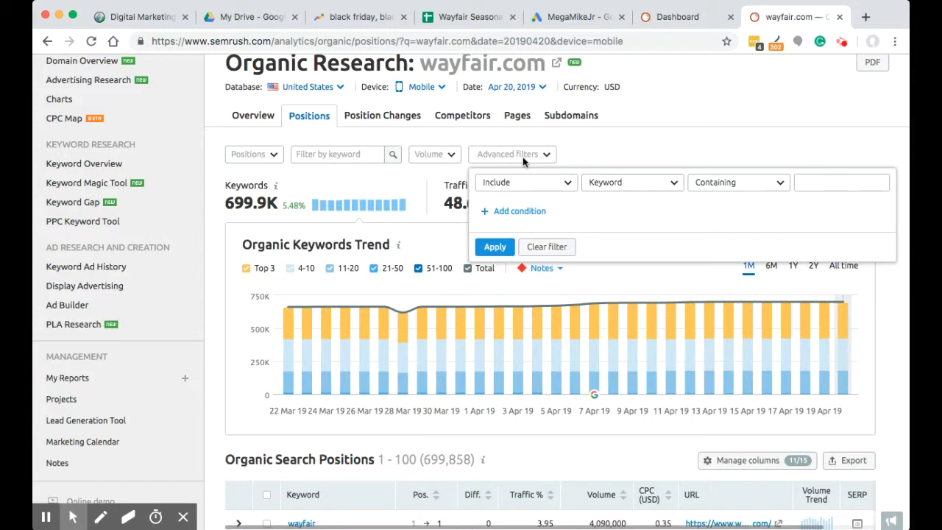
left_click(803, 184)
type("black friday")
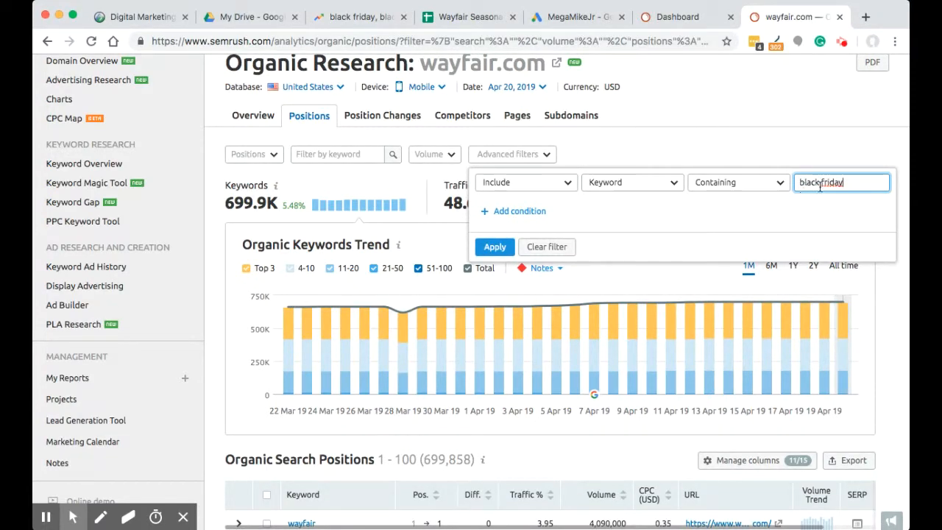
key("Return")
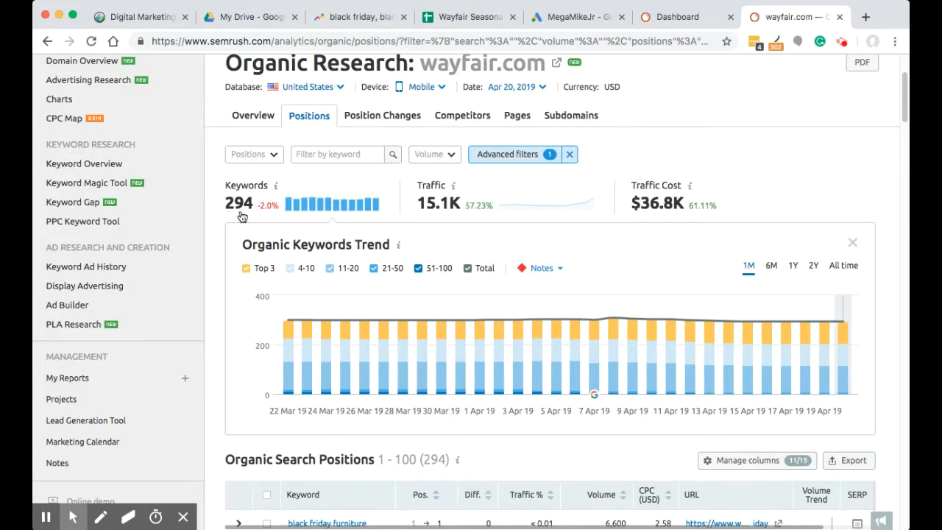
- Add an advanced filter condition that excludes keywords containing "wayfair"
scroll(477, 307, "down", 4)
scroll(476, 307, "down", 3)
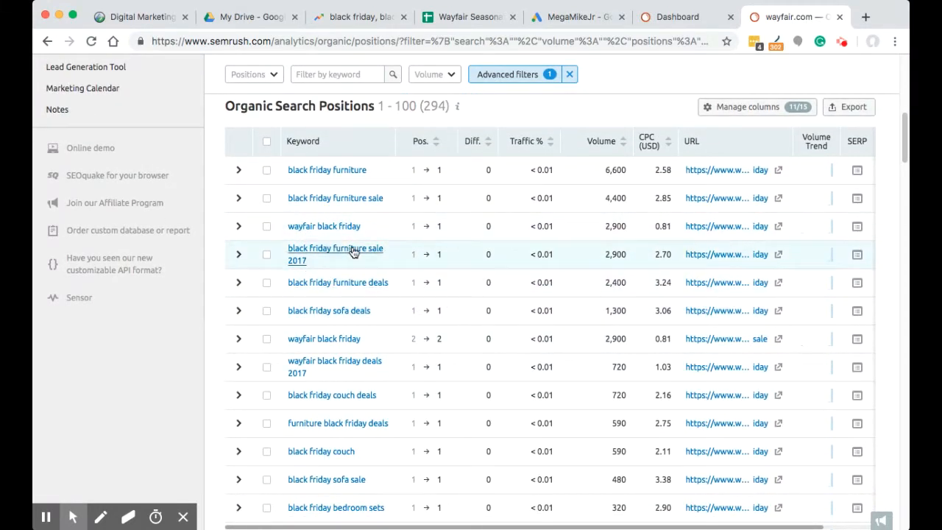
scroll(348, 353, "down", 3)
scroll(349, 353, "up", 10)
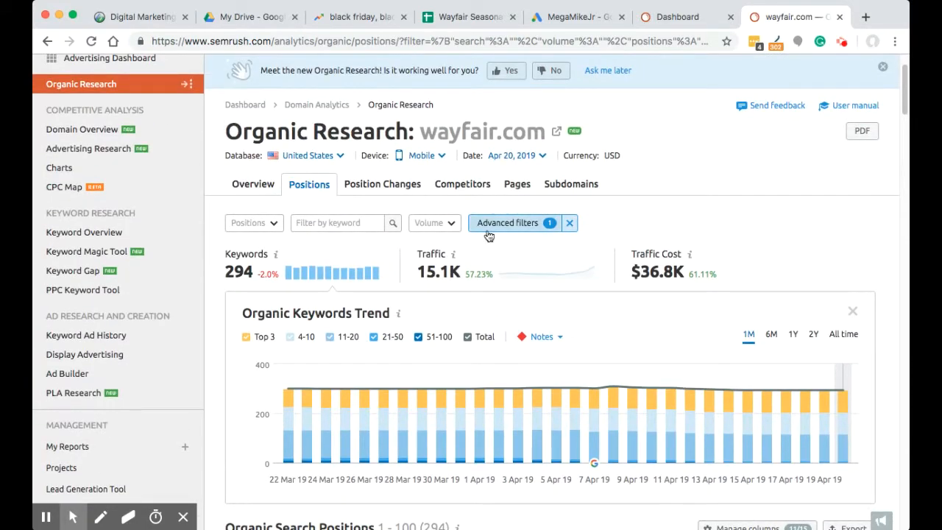
left_click(503, 225)
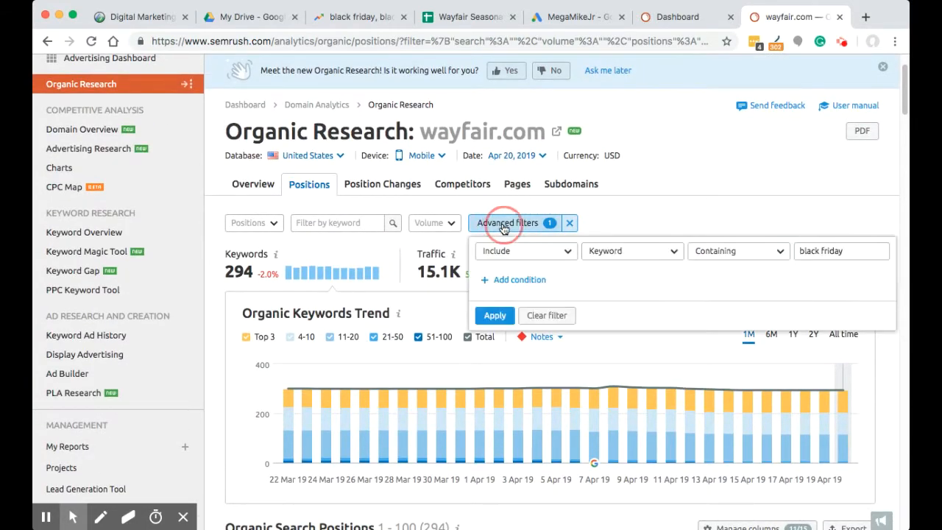
left_click(521, 280)
left_click(525, 280)
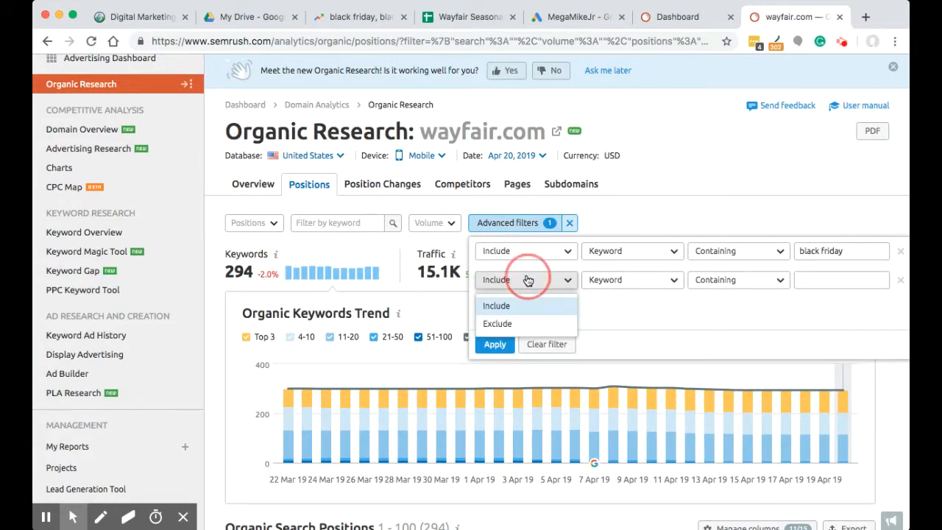
left_click(497, 321)
left_click(825, 280)
type("wa")
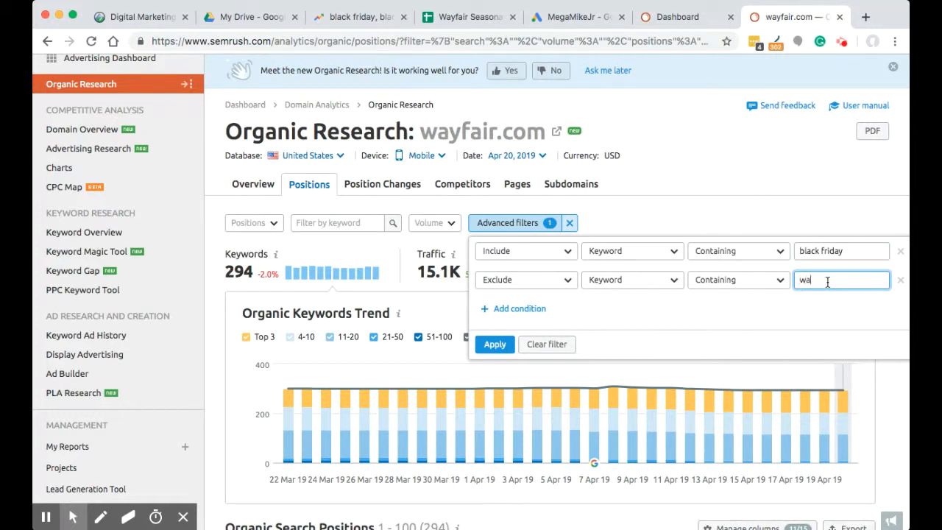
type("yfair")
- Add another condition excluding keywords containing "20" and apply the advanced filters
left_click(505, 314)
left_click(521, 313)
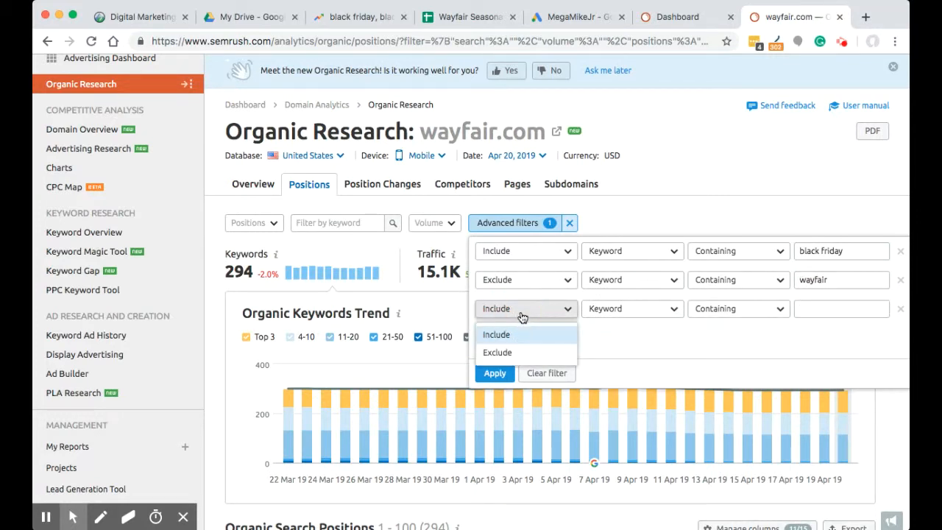
left_click(508, 353)
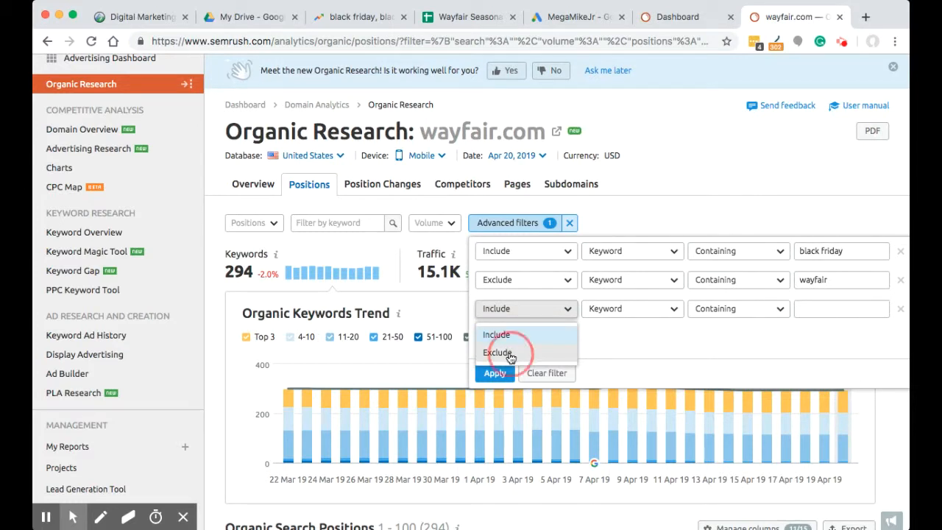
left_click(802, 309)
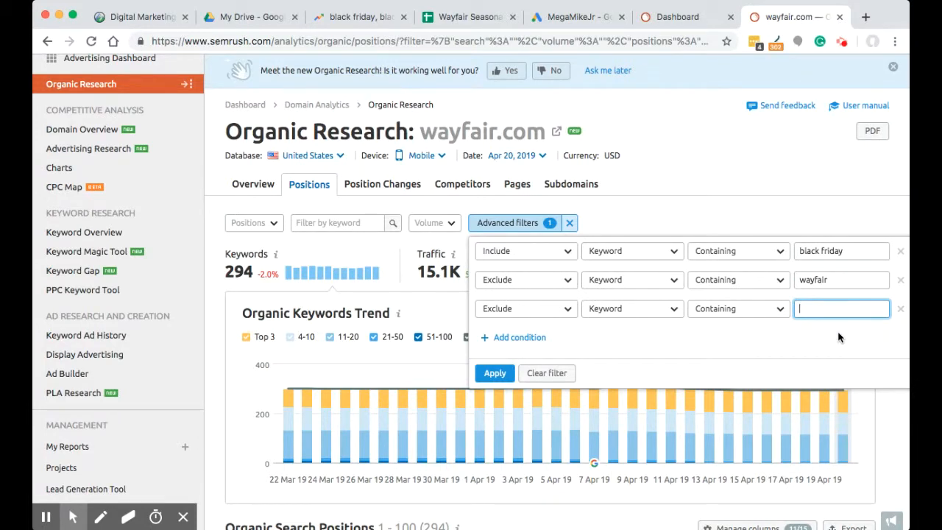
type("20")
key("Return")
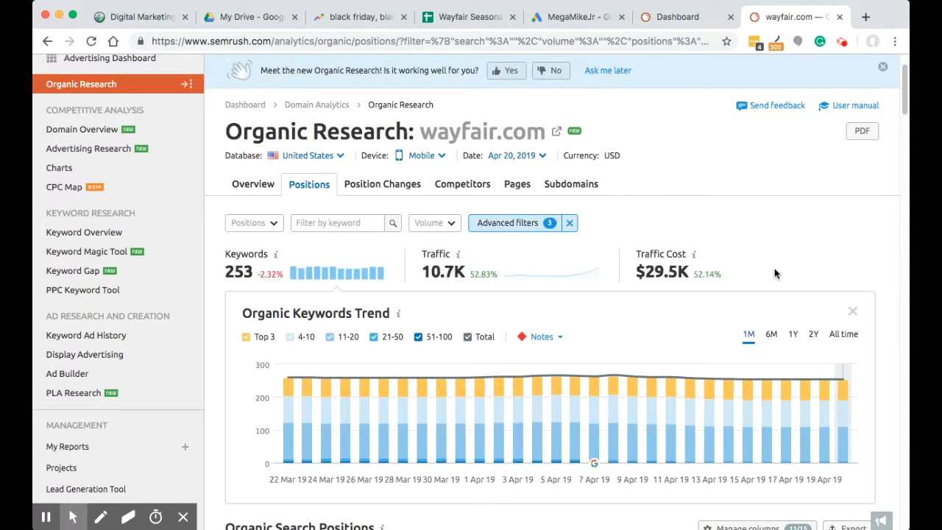
- Examine the filtered organic search positions, reviewing the product-related black friday keywords with their rankings and volumes
scroll(858, 271, "down", 10)
scroll(858, 270, "up", 3)
scroll(858, 271, "down", 2)
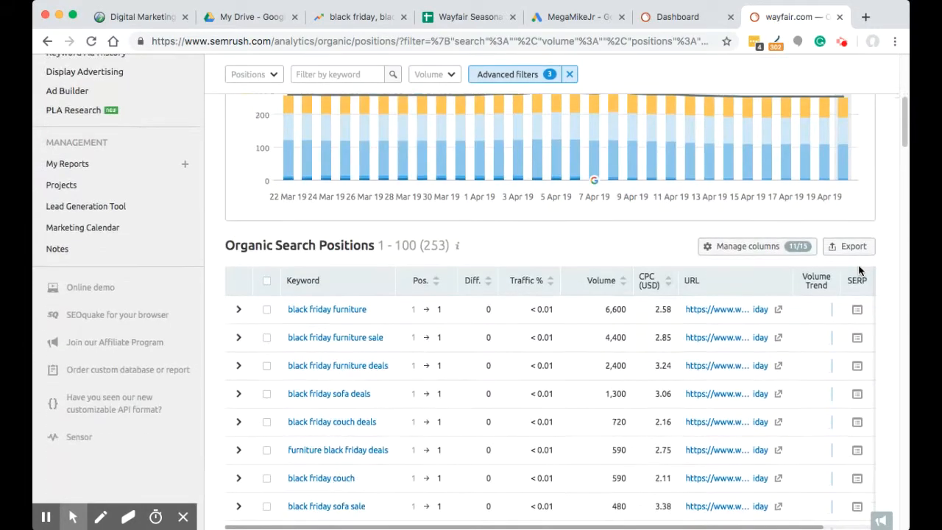
scroll(858, 271, "down", 3)
scroll(326, 269, "down", 2)
scroll(326, 274, "down", 3)
scroll(326, 274, "down", 10)
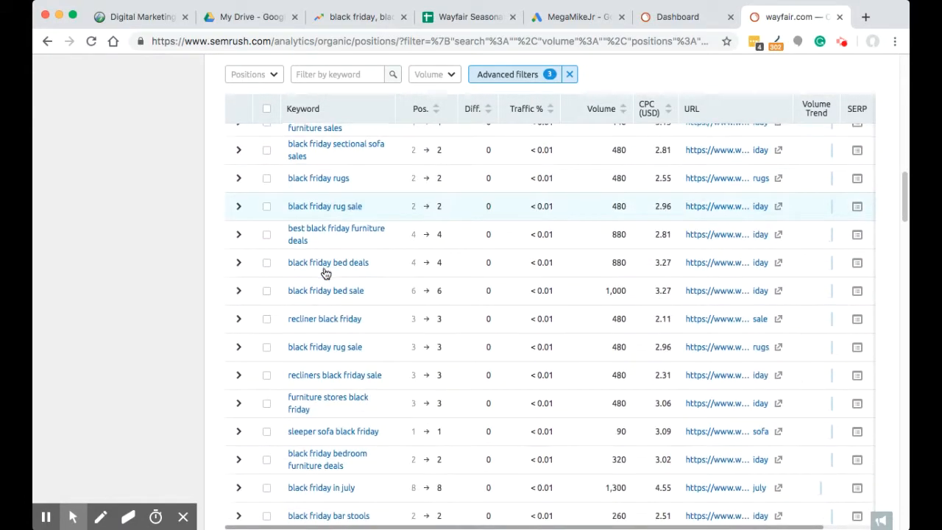
scroll(326, 274, "down", 1)
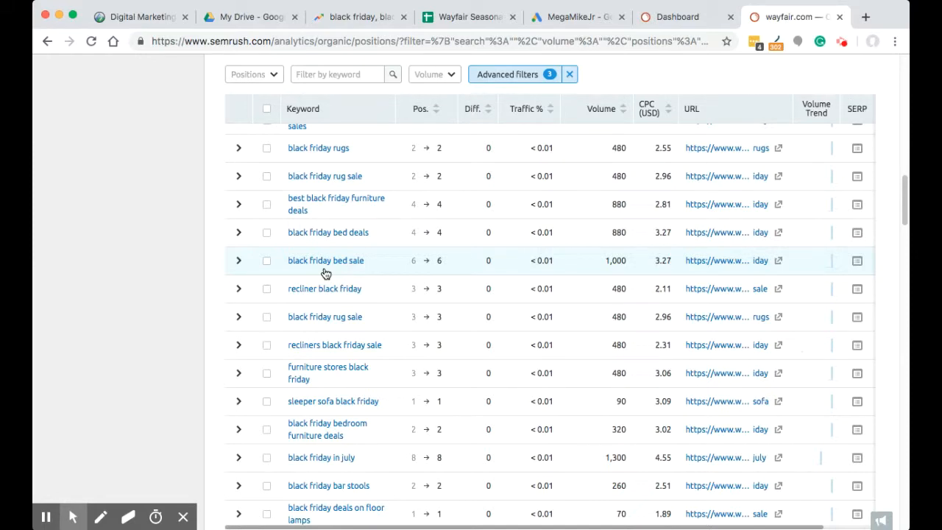
- Compare the Volume Trend column of the filtered black friday keywords with Keyword Planner's monthly search volume chart for black friday
scroll(325, 274, "down", 7)
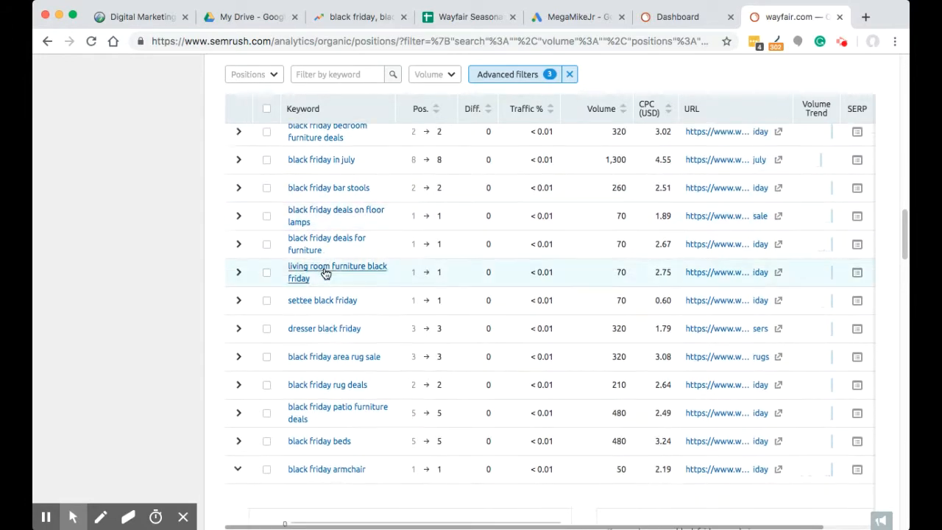
scroll(325, 273, "up", 6)
scroll(326, 274, "up", 3)
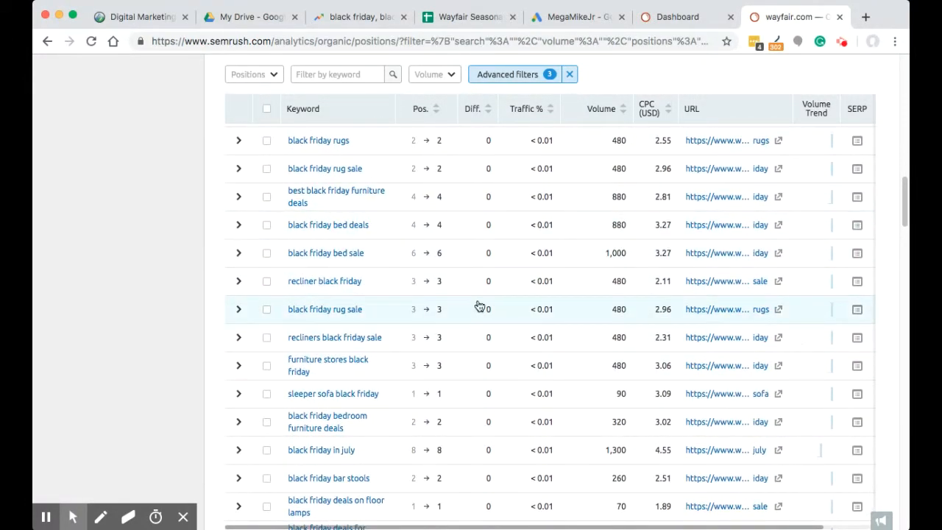
scroll(485, 308, "down", 3)
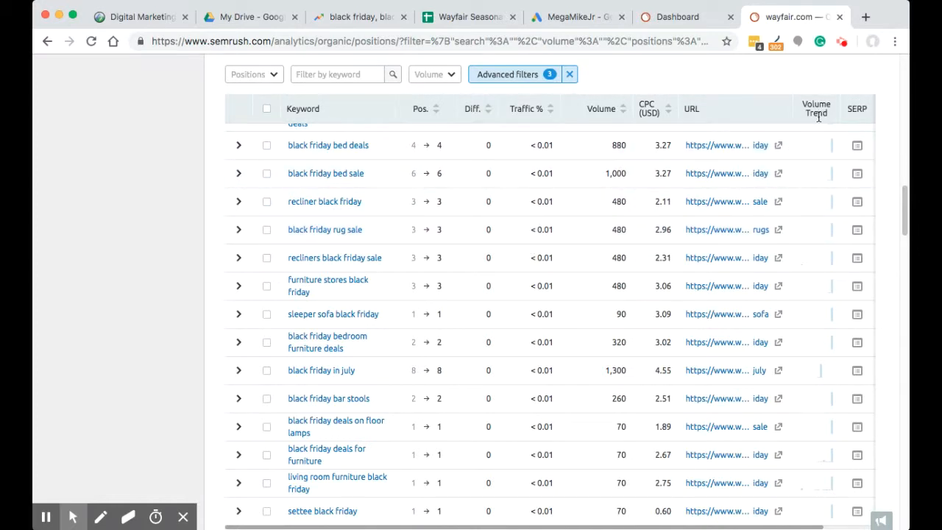
mouse_move(816, 114)
left_click(569, 24)
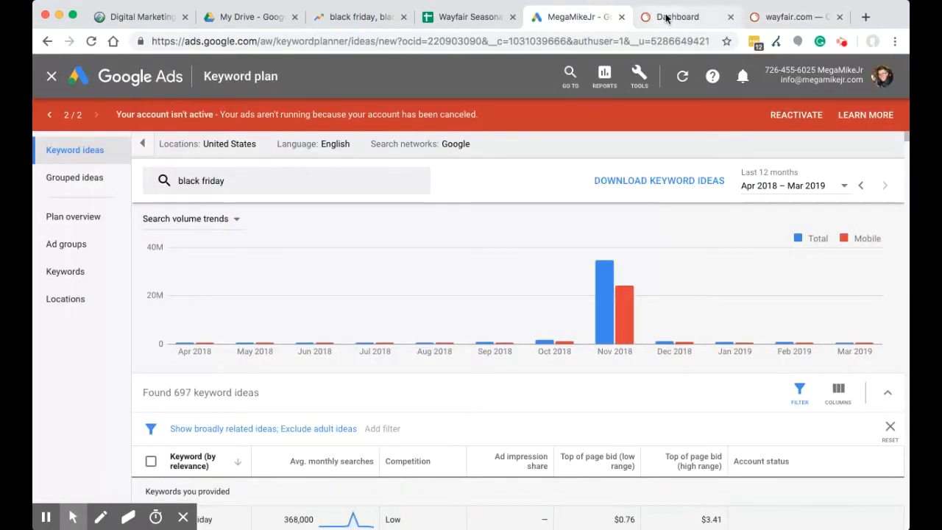
left_click(786, 17)
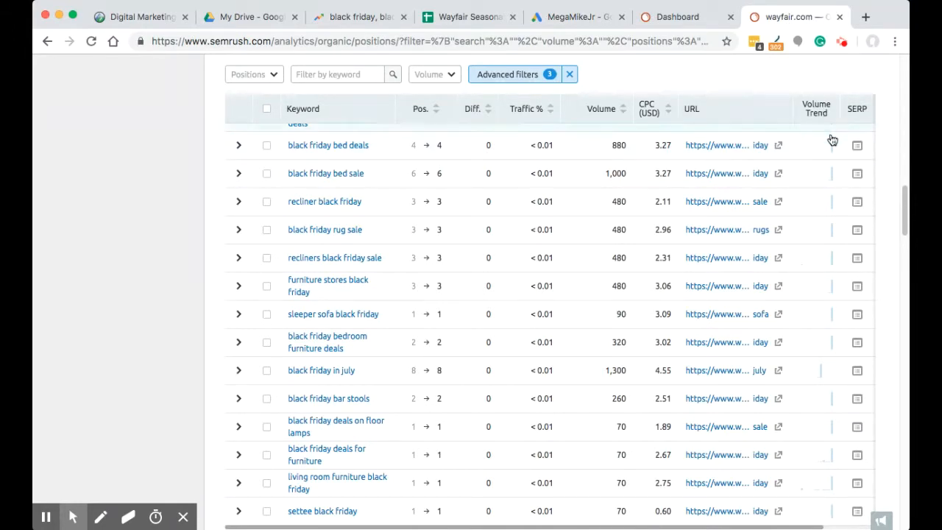
scroll(822, 371, "down", 3)
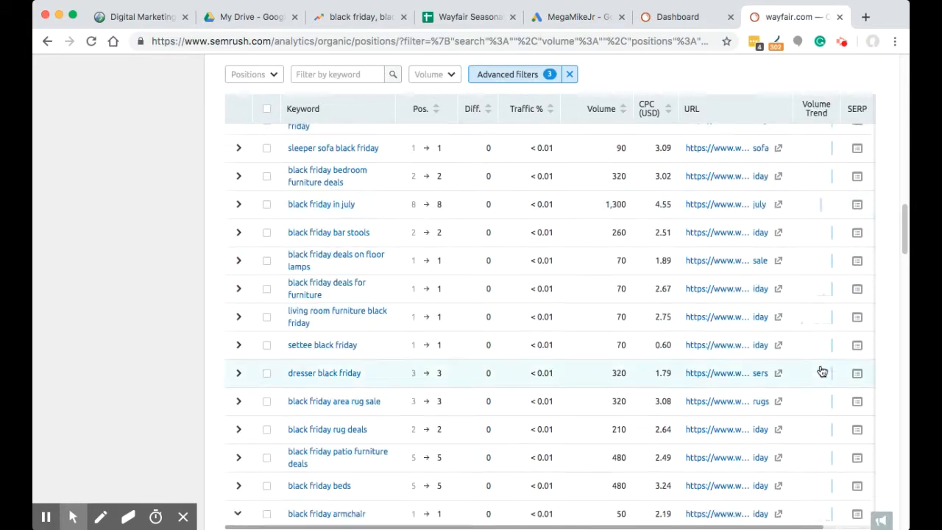
- Export all of the filtered wayfair.com organic search positions in Excel format
scroll(822, 371, "up", 15)
scroll(822, 371, "up", 7)
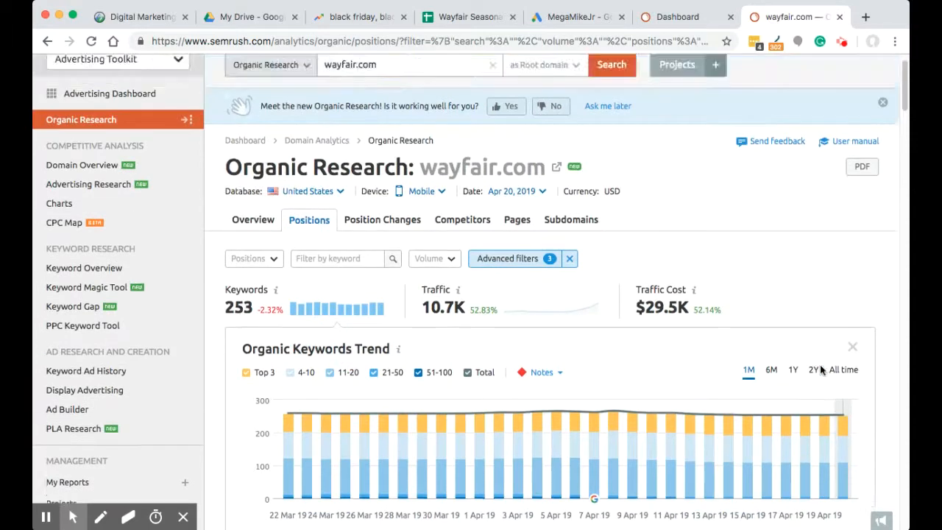
scroll(822, 371, "down", 5)
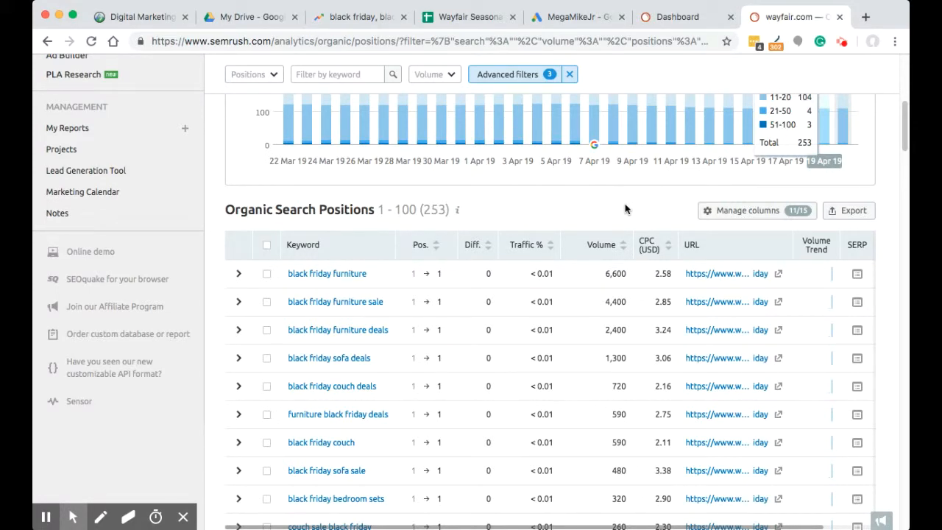
left_click(858, 216)
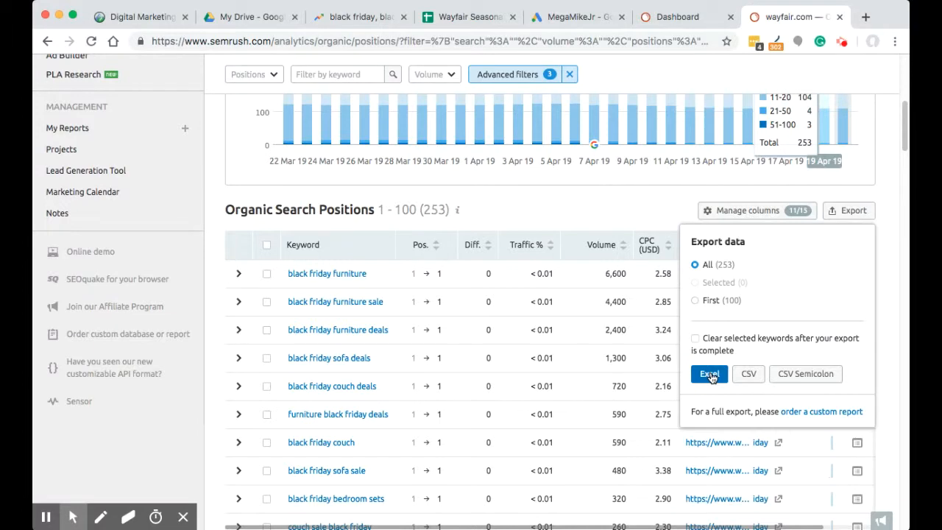
left_click(709, 375)
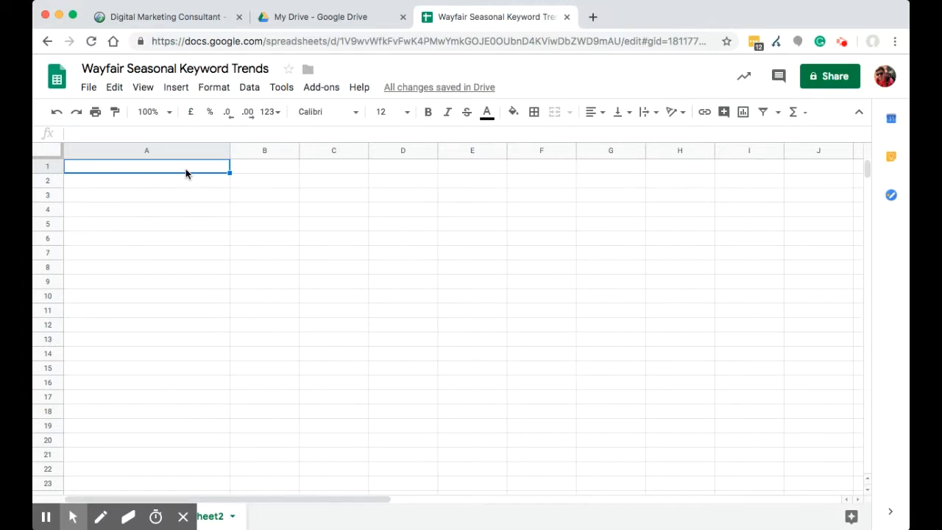
- In the Wayfair Seasonal Keyword Trends spreadsheet, paste the exported keyword data into the empty sheet starting at cell A1
left_click(186, 173)
right_click(186, 172)
left_click(224, 234)
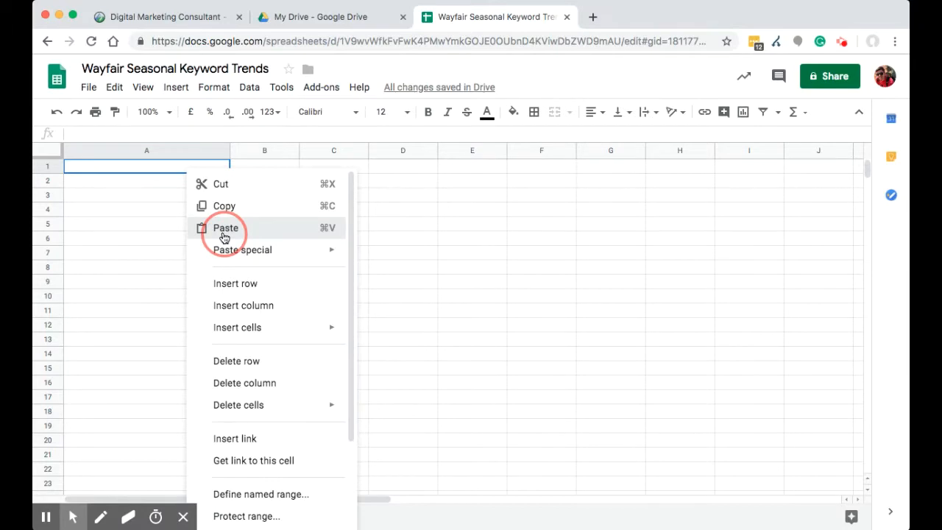
left_click(224, 229)
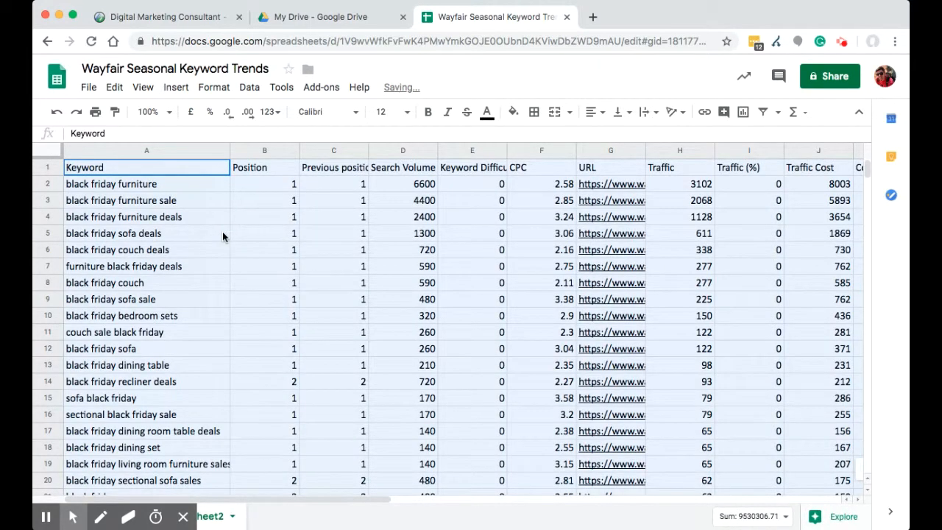
- Freeze the header row and the Keyword column of the pasted data
left_click(48, 168)
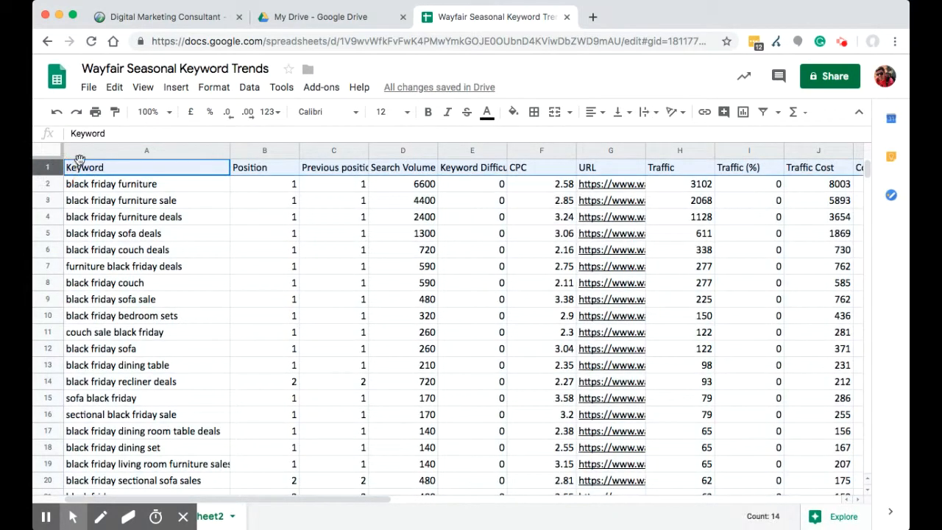
left_click(144, 89)
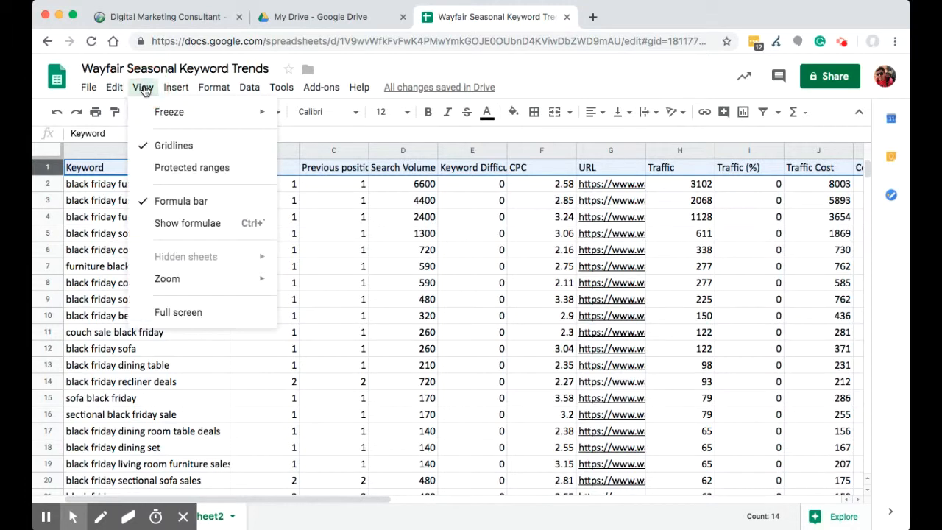
mouse_move(153, 111)
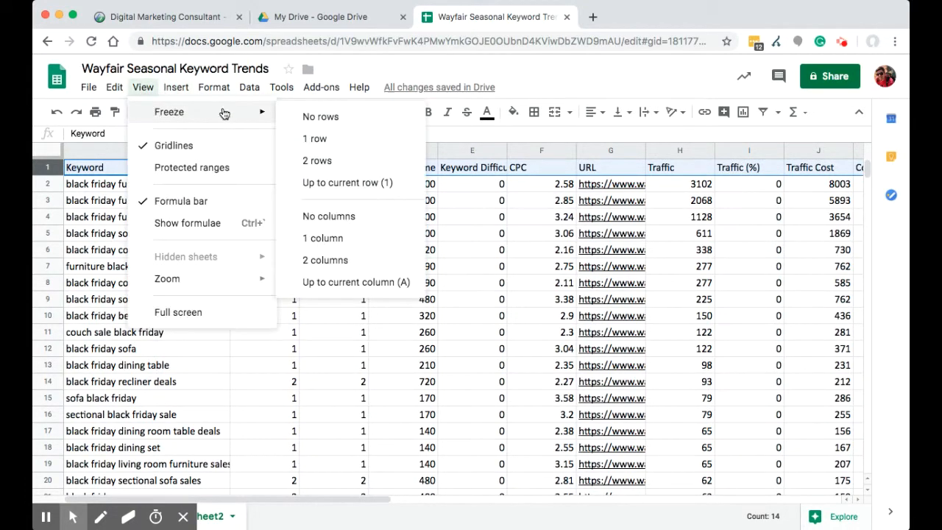
left_click(308, 137)
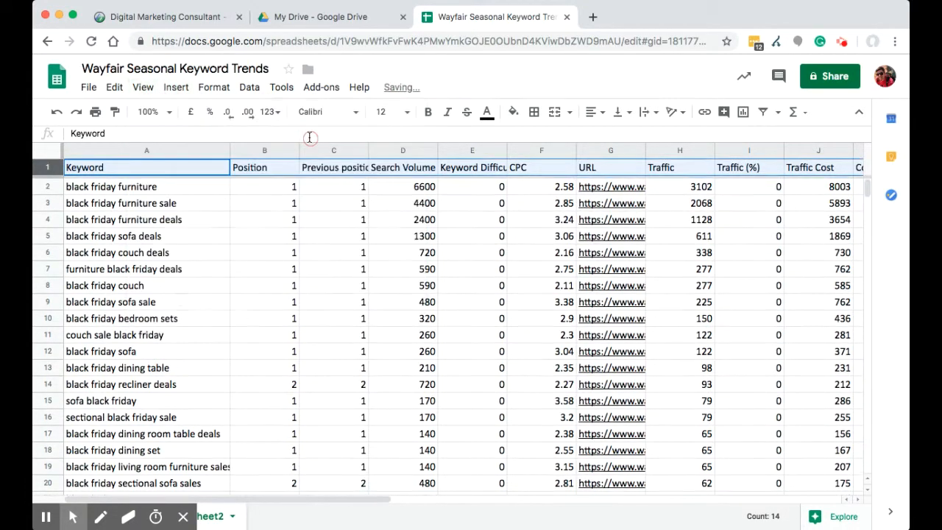
left_click(143, 87)
mouse_move(169, 111)
left_click(333, 238)
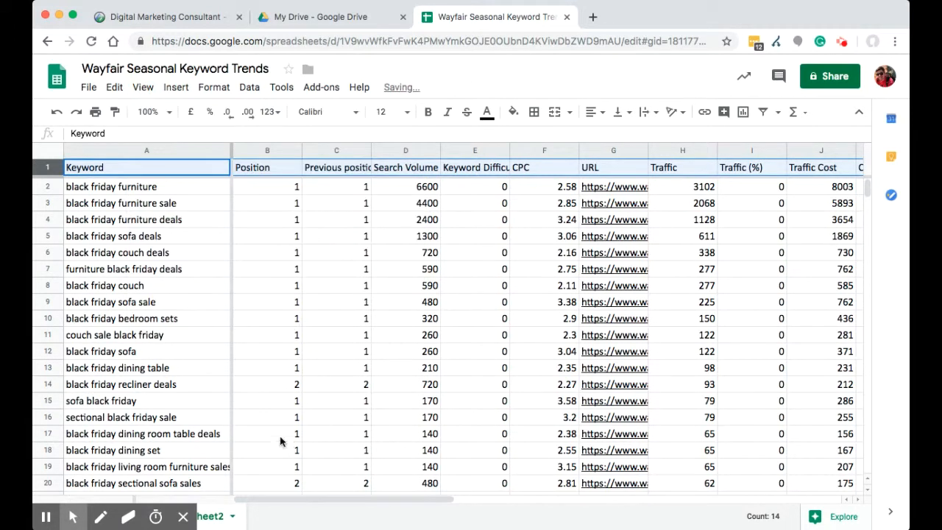
- Split the Trends values in column M into separate columns by comma using the Power Tools add-on
left_click(292, 501)
left_click_drag(292, 502, 465, 503)
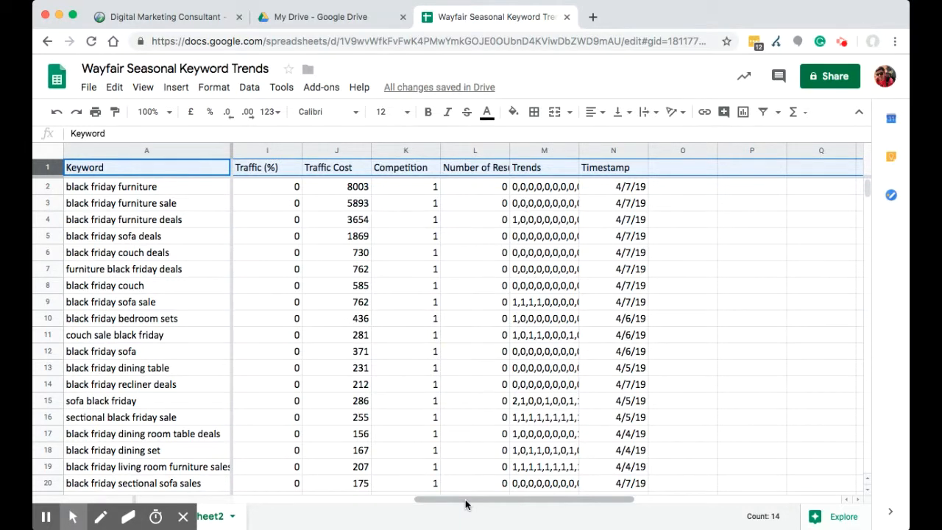
left_click(541, 239)
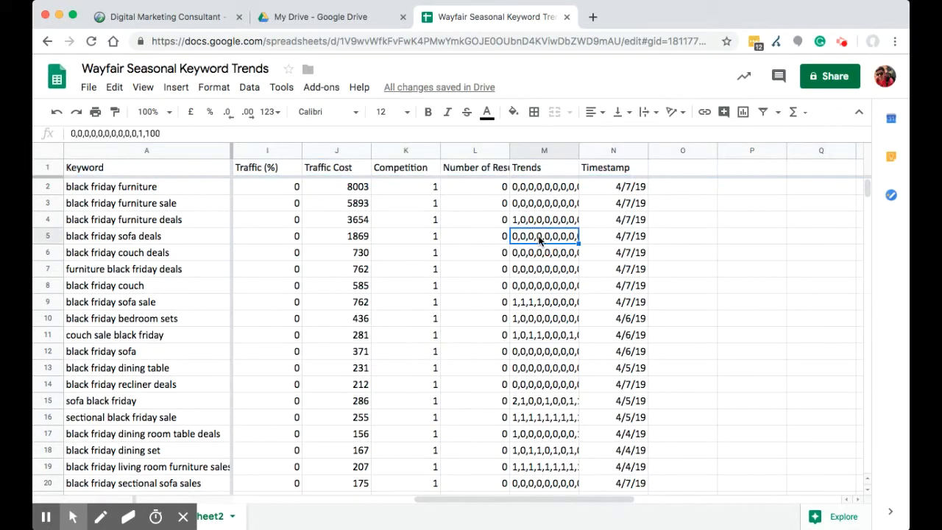
left_click(532, 150)
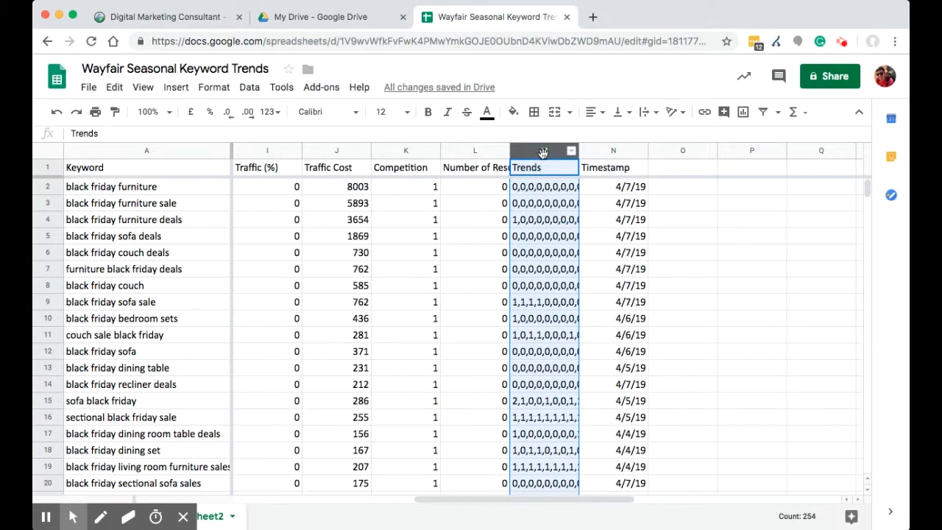
left_click(322, 88)
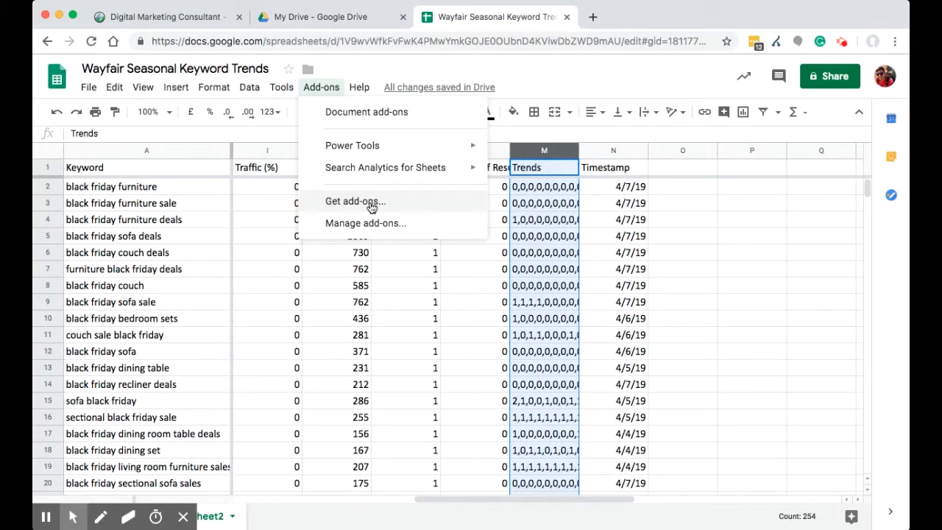
mouse_move(389, 151)
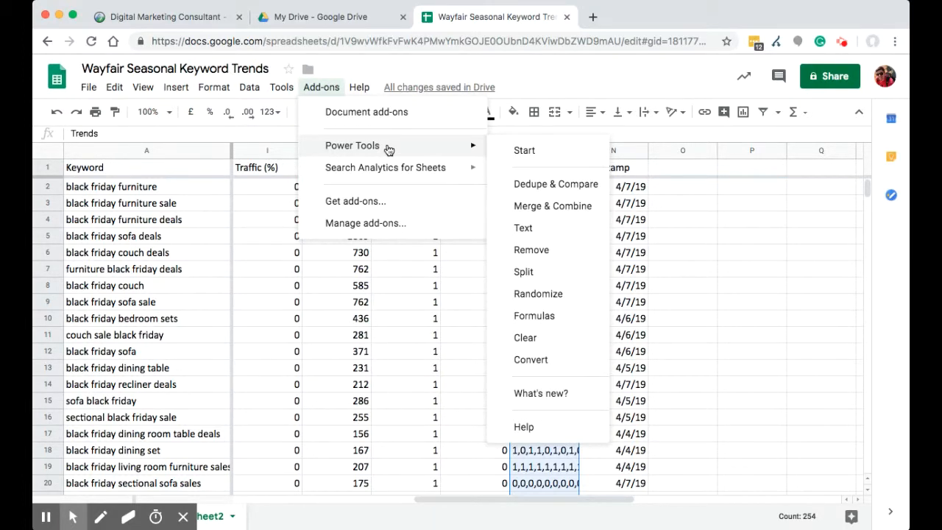
left_click(524, 273)
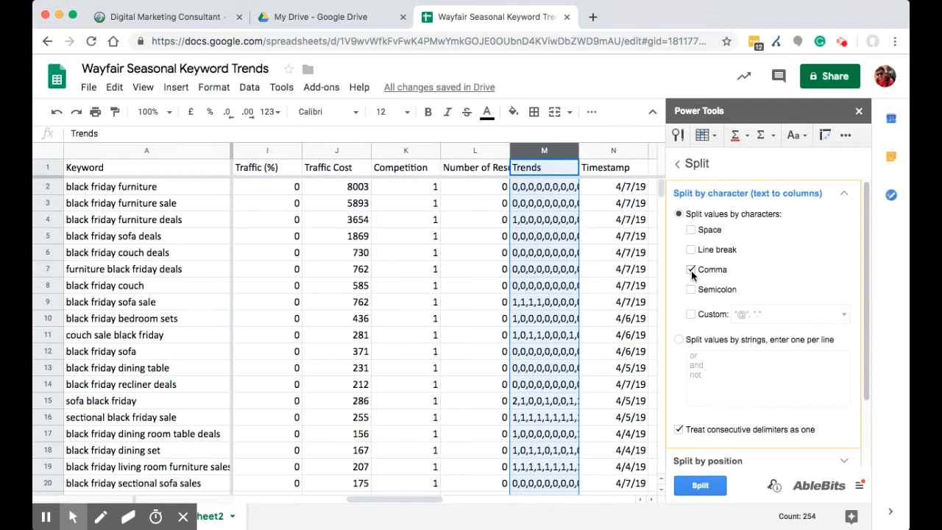
left_click(703, 488)
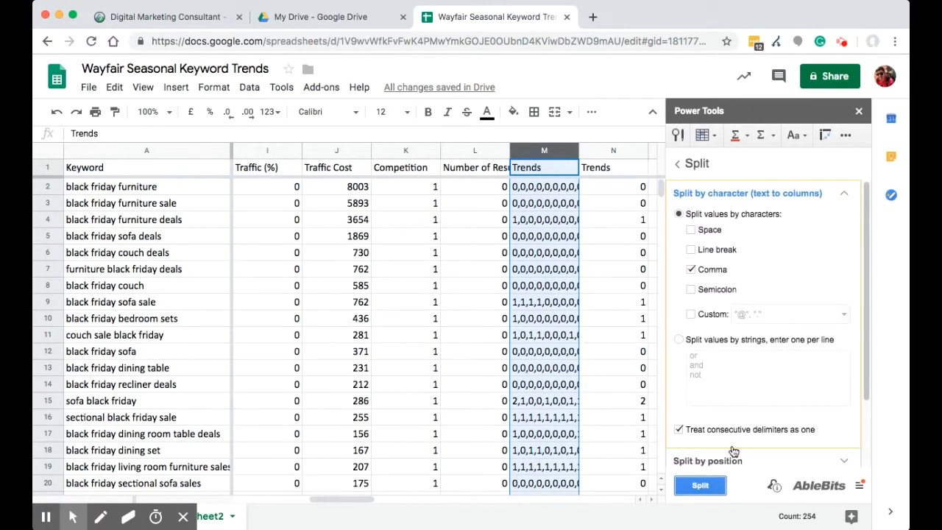
left_click(859, 112)
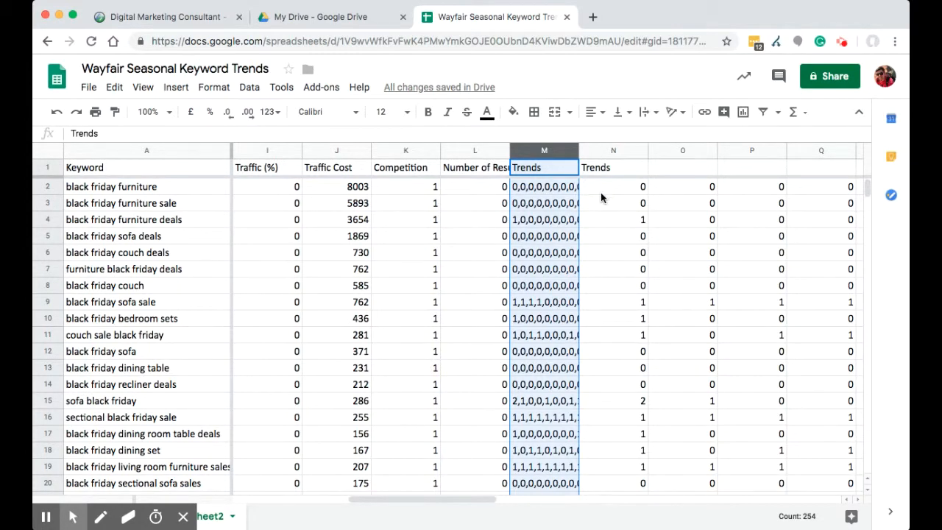
- Check the split trend columns and delete the original Trends column M holding the comma-separated values
scroll(601, 193, "right", 8)
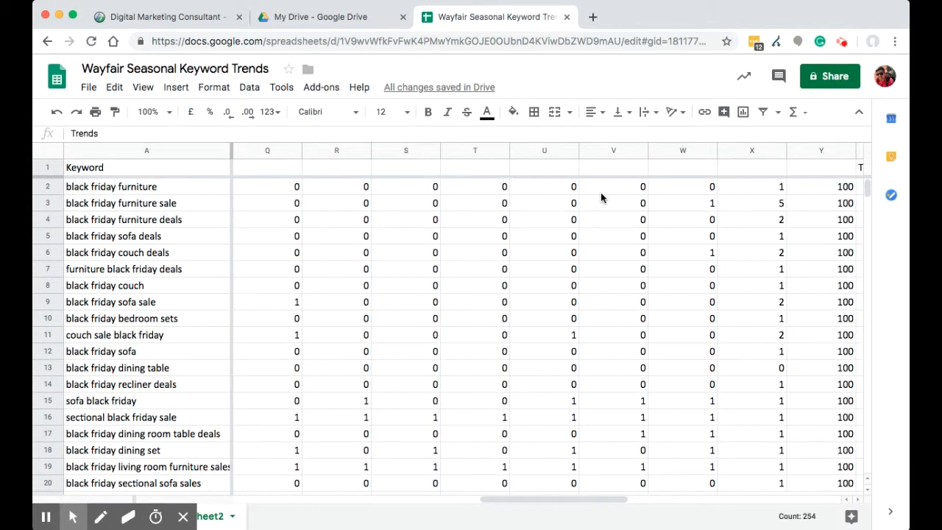
scroll(601, 192, "left", 7)
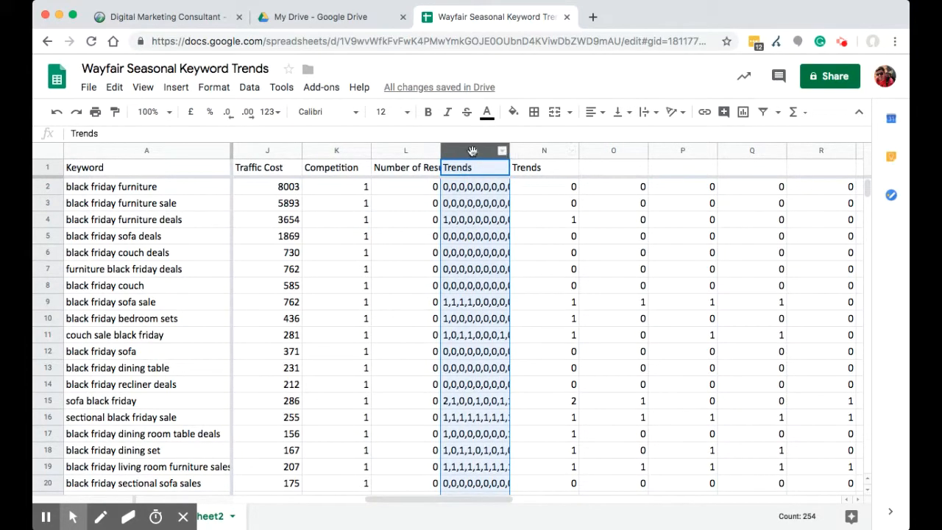
right_click(472, 152)
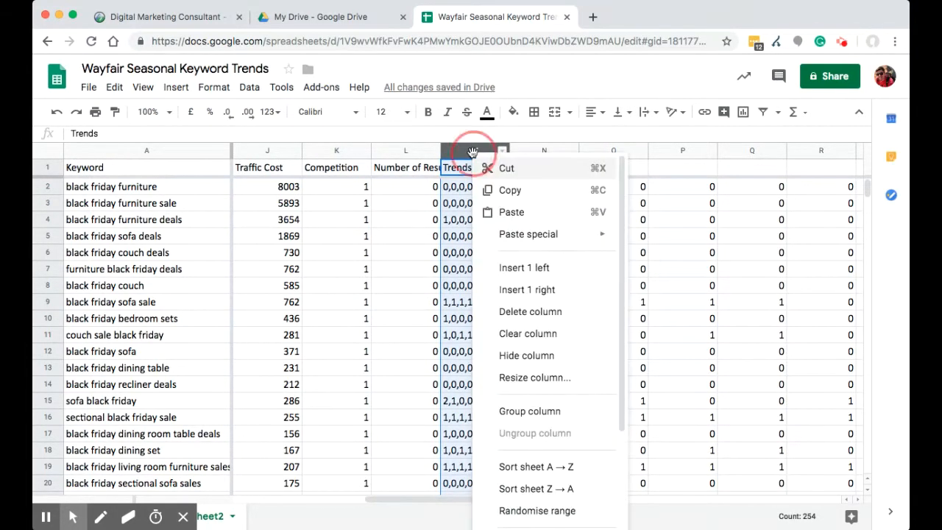
left_click(530, 315)
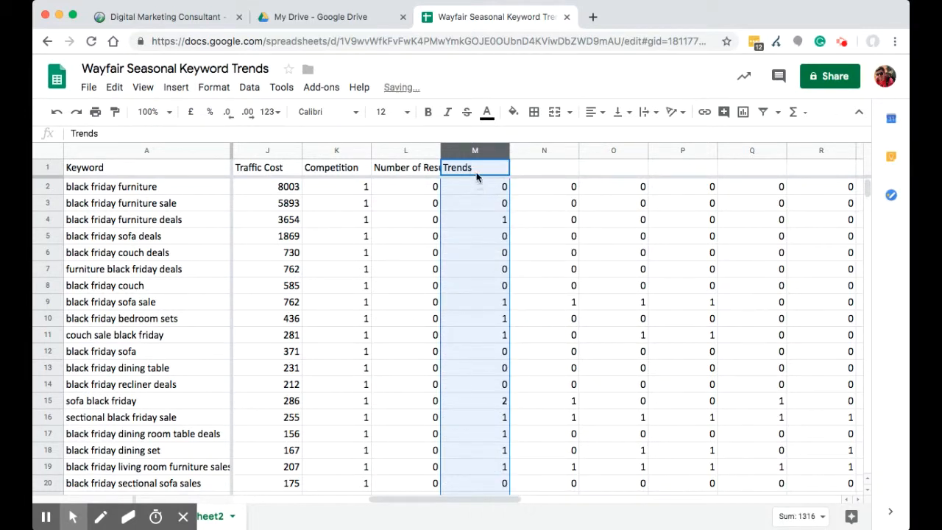
- Replace the Trends header in M1 with January and enter February in N1
left_click(476, 174)
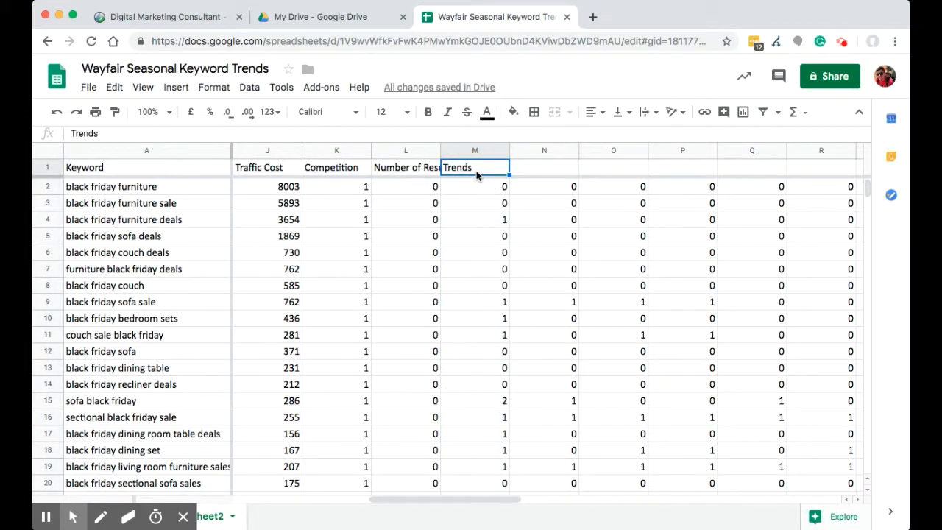
key("BackSpace")
type("January")
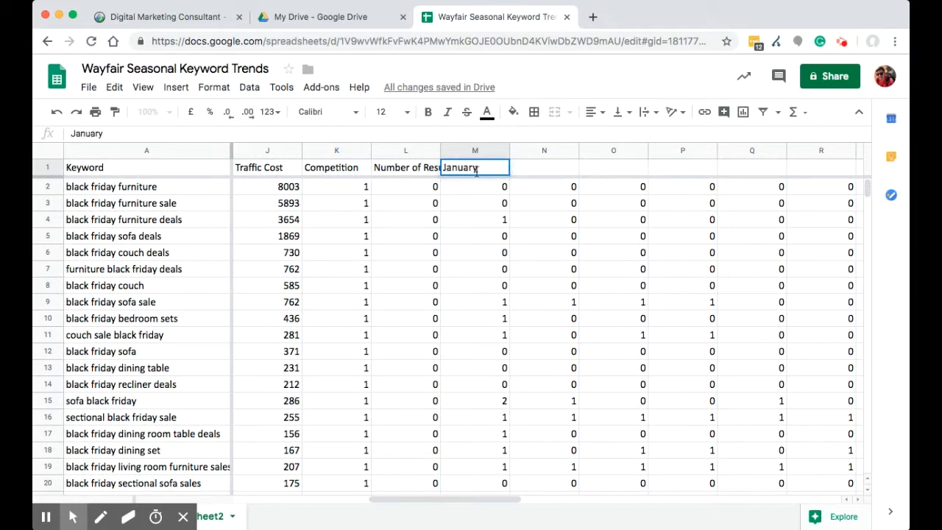
left_click(538, 176)
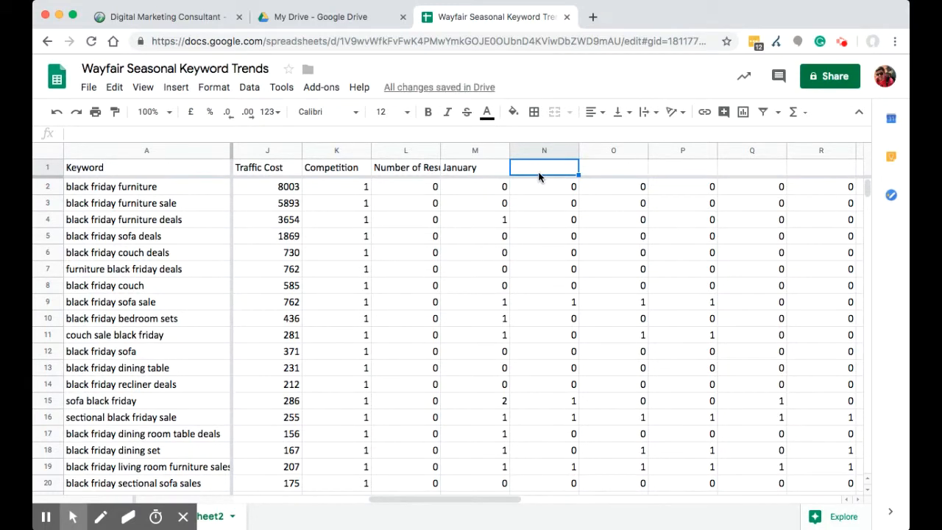
type("February")
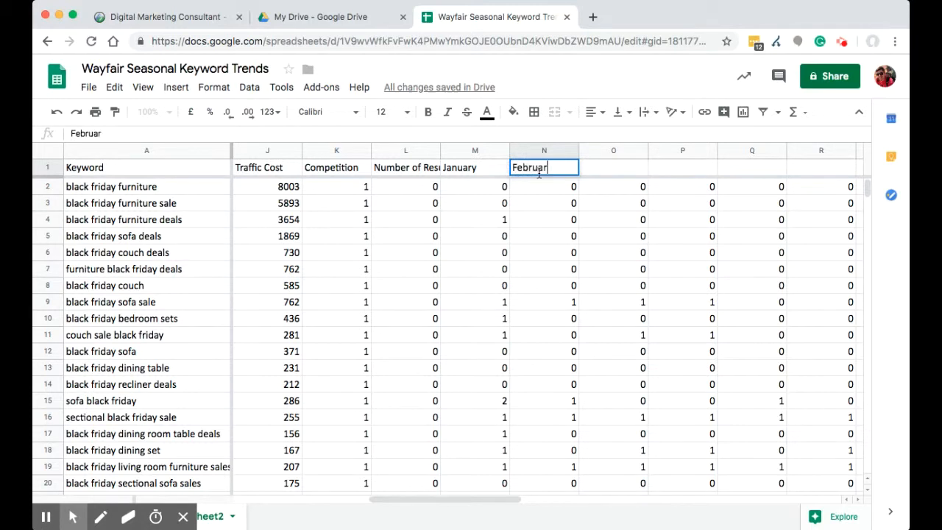
key("Return")
- Extend the January and February headers across row 1 so the month names run through December in column X
left_click_drag(490, 169, 862, 170)
scroll(861, 169, "right", 4)
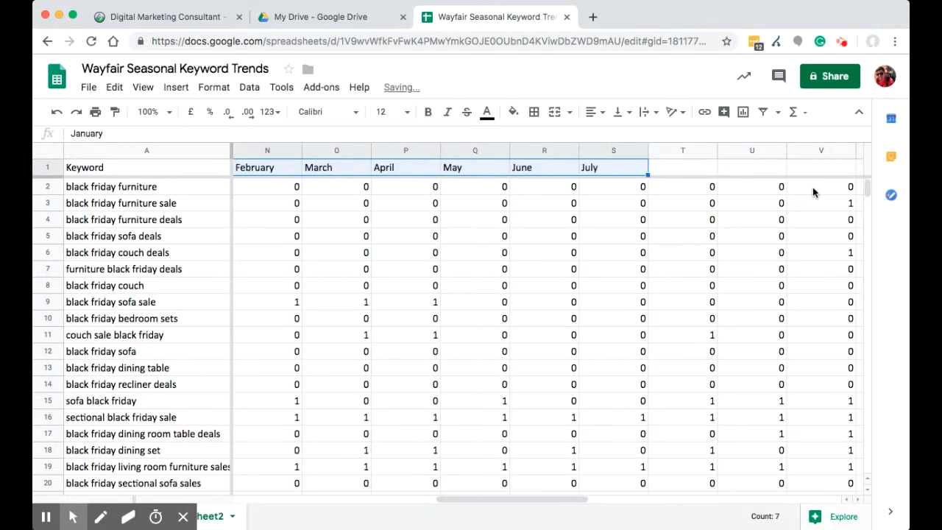
scroll(813, 192, "right", 3)
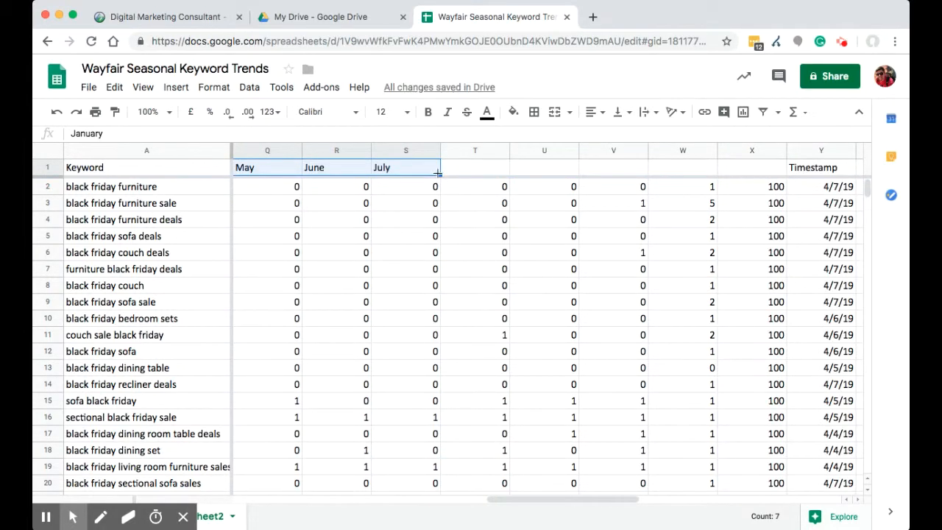
left_click_drag(438, 173, 732, 167)
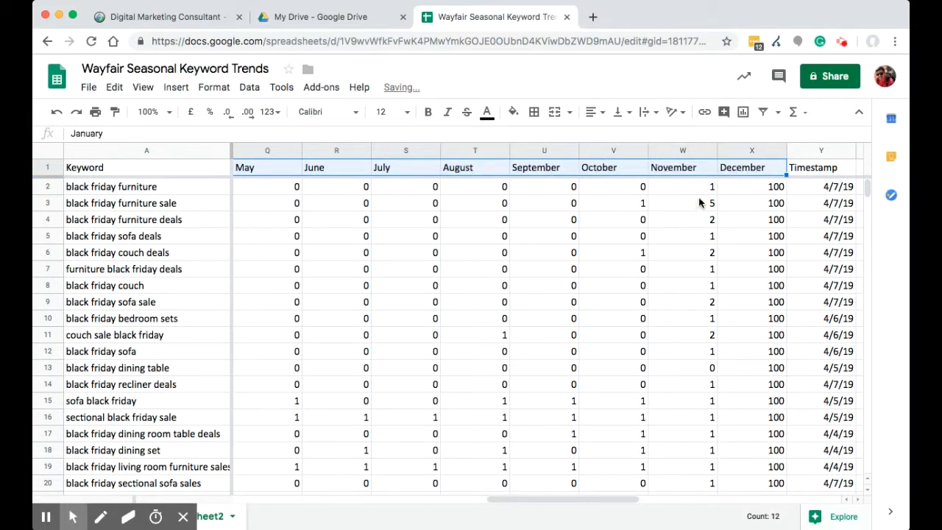
scroll(675, 217, "left", 2)
scroll(676, 217, "right", 2)
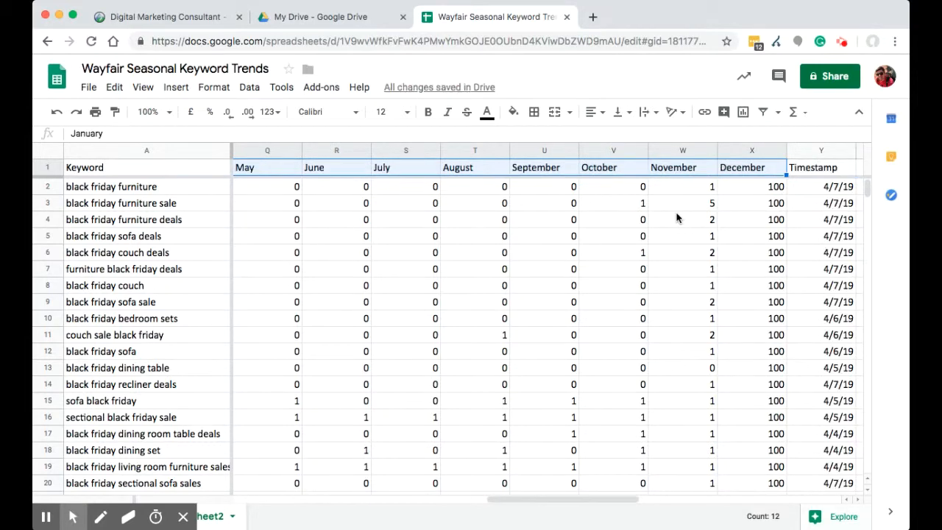
scroll(677, 217, "left", 1)
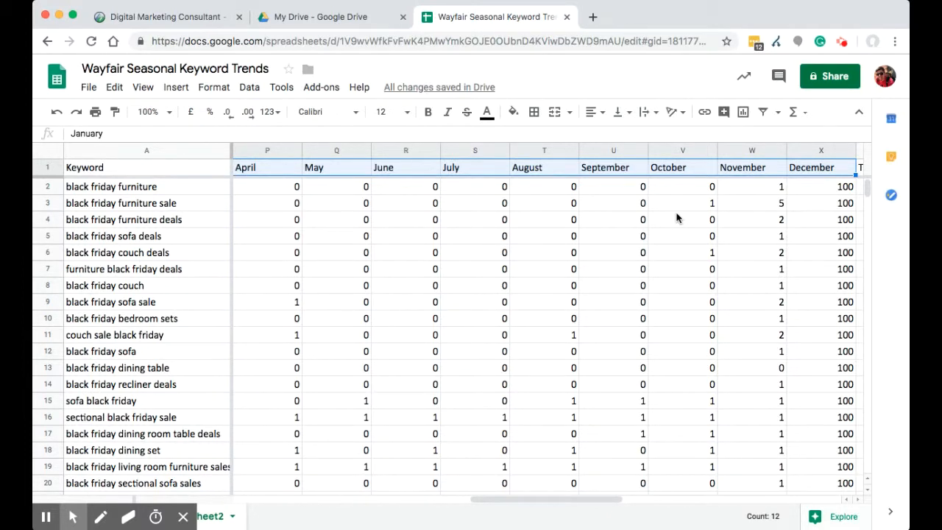
- Examine the Timestamp column and the monthly trend values across the keyword rows
scroll(677, 217, "right", 3)
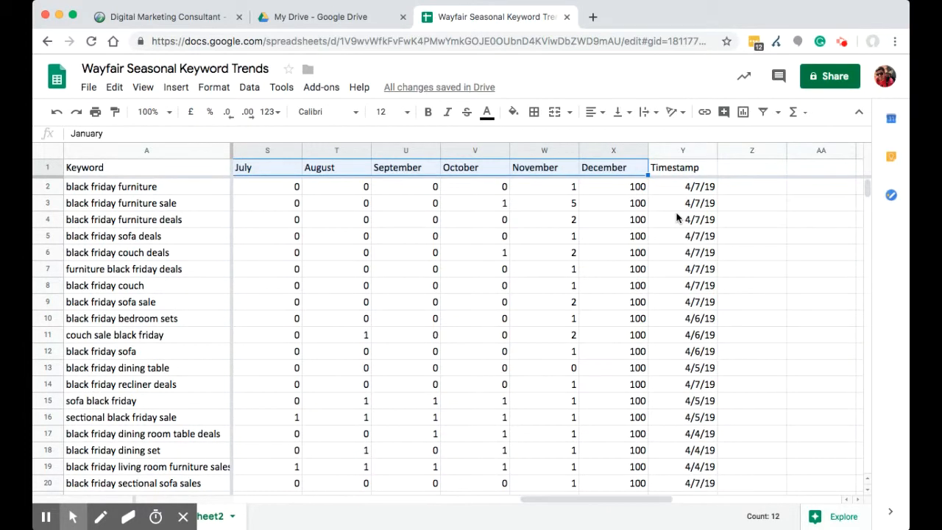
left_click(689, 173)
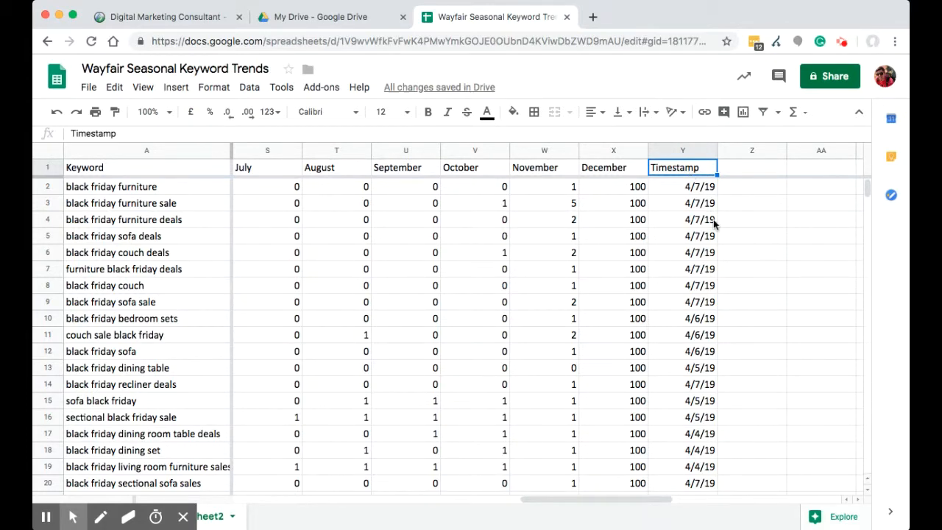
scroll(692, 312, "down", 5)
scroll(692, 312, "down", 5)
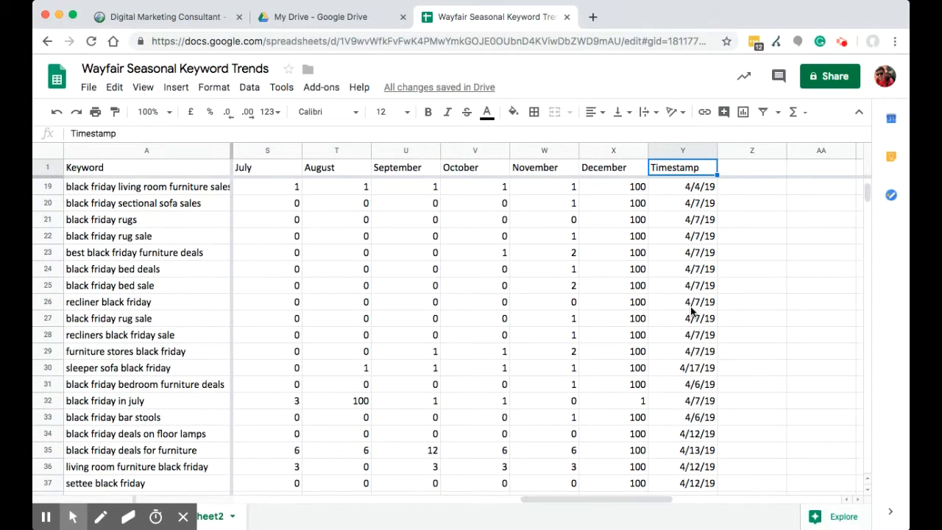
scroll(692, 312, "down", 4)
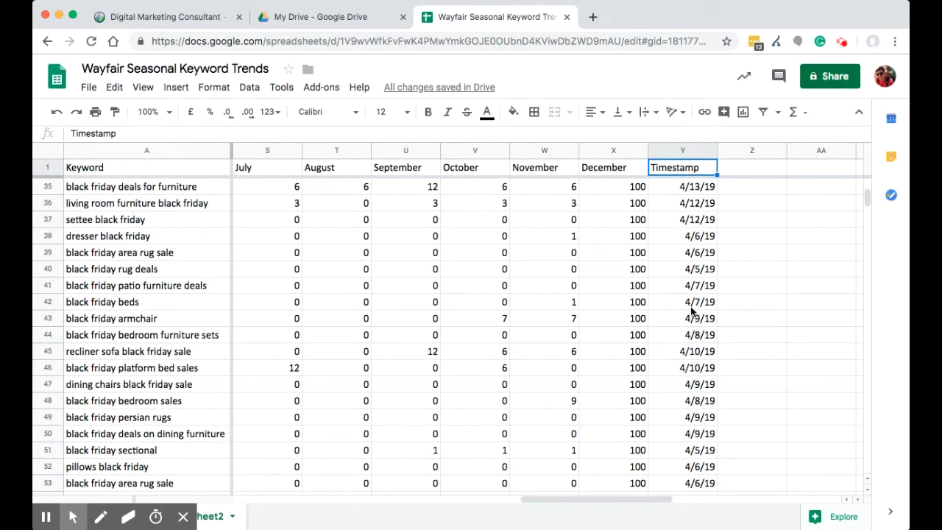
scroll(691, 312, "down", 4)
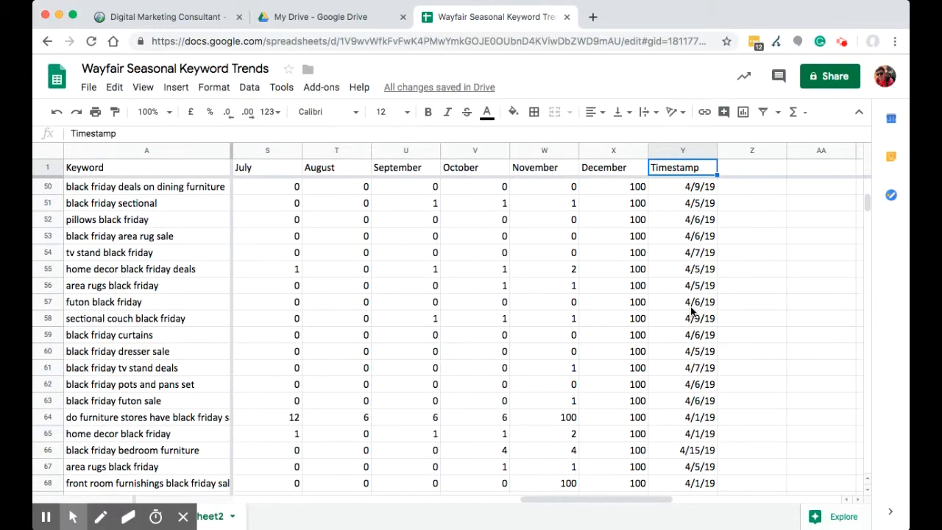
scroll(692, 312, "down", 5)
scroll(691, 312, "down", 3)
scroll(691, 312, "up", 20)
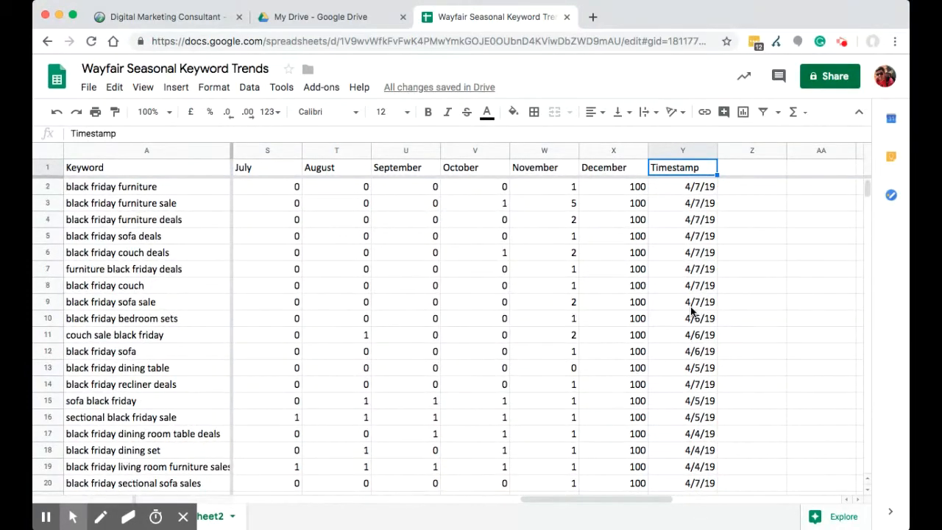
scroll(692, 312, "left", 3)
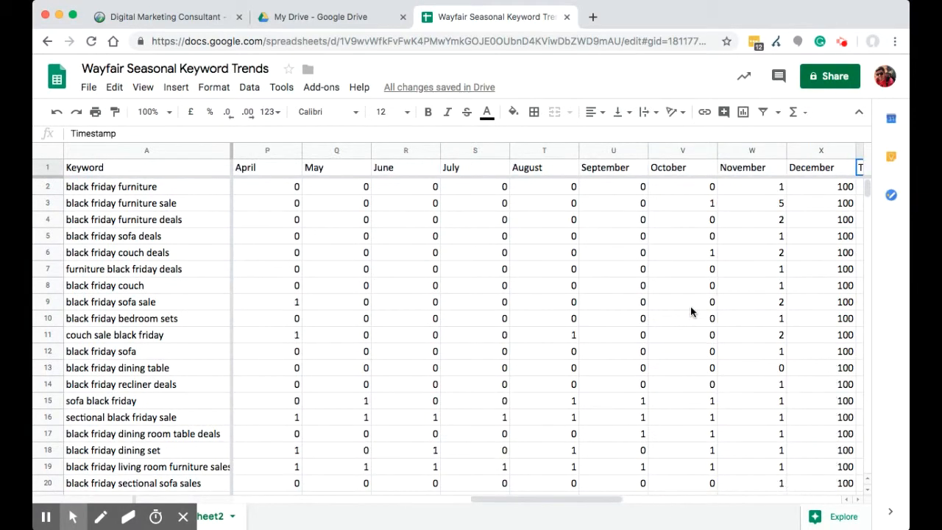
scroll(692, 312, "left", 2)
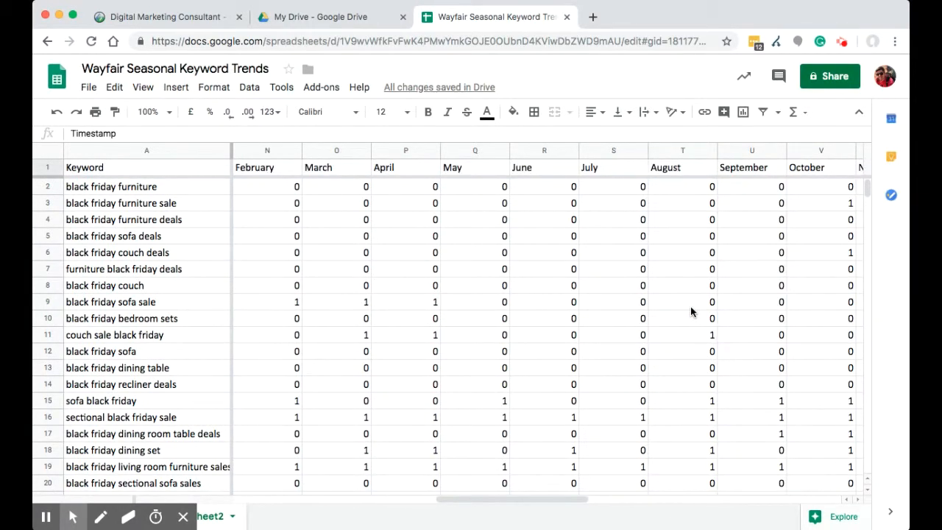
scroll(692, 312, "left", 1)
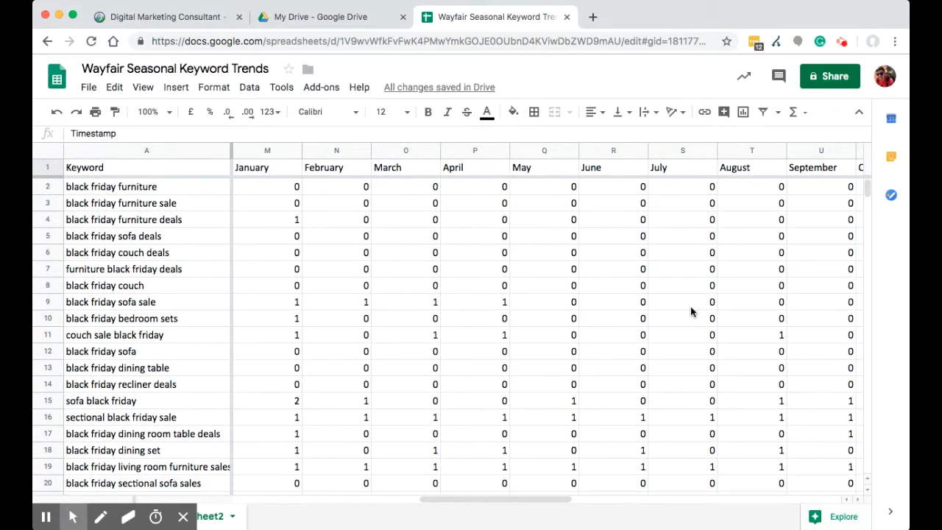
- Apply a green-yellow-red colour scale as conditional formatting to the monthly trend values in M2:X254
left_click_drag(271, 187, 740, 187)
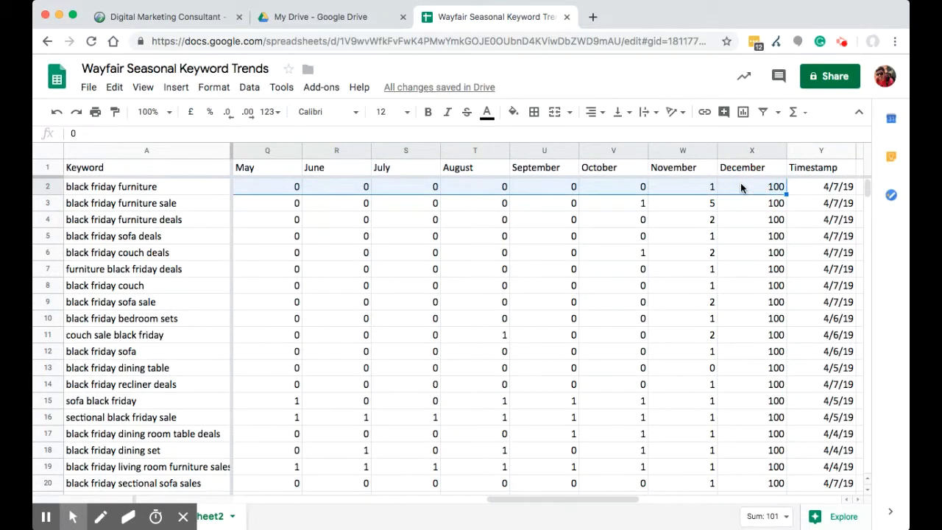
key("super+shift+Down")
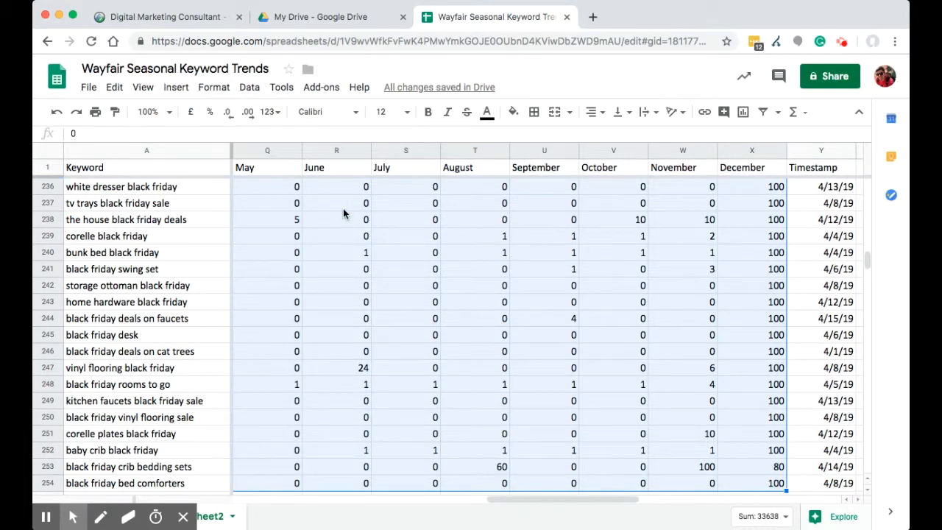
left_click(213, 86)
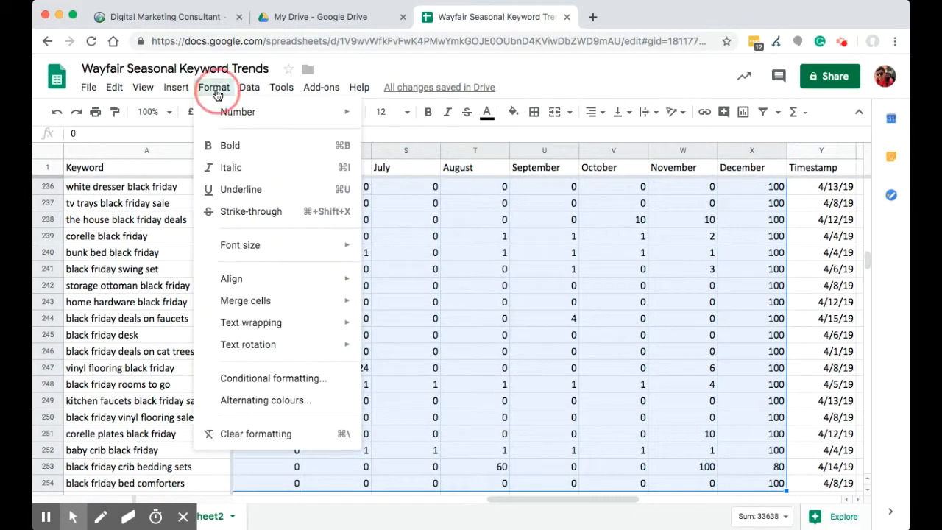
left_click(273, 380)
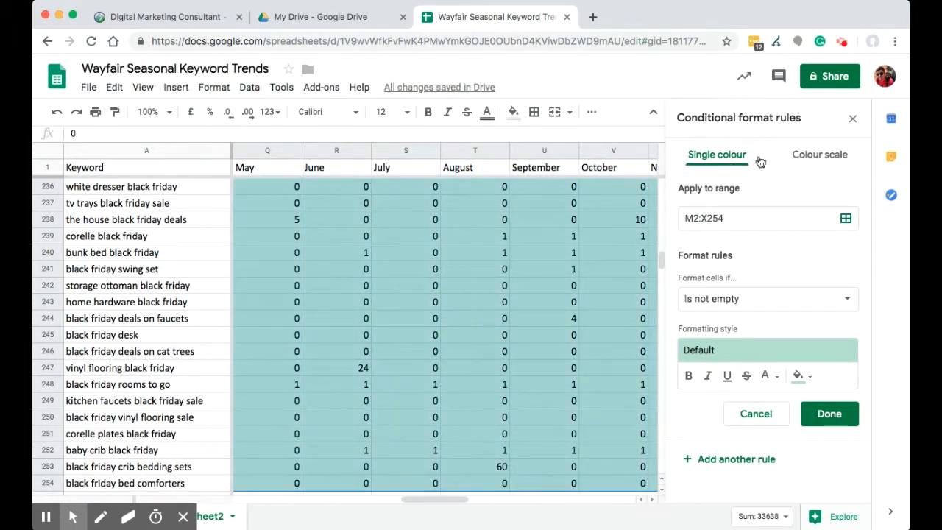
left_click(845, 158)
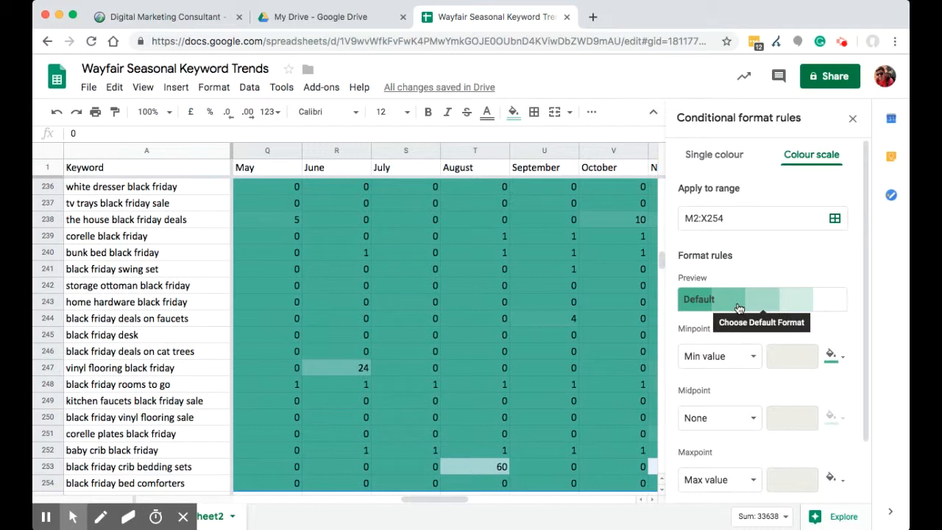
left_click(738, 308)
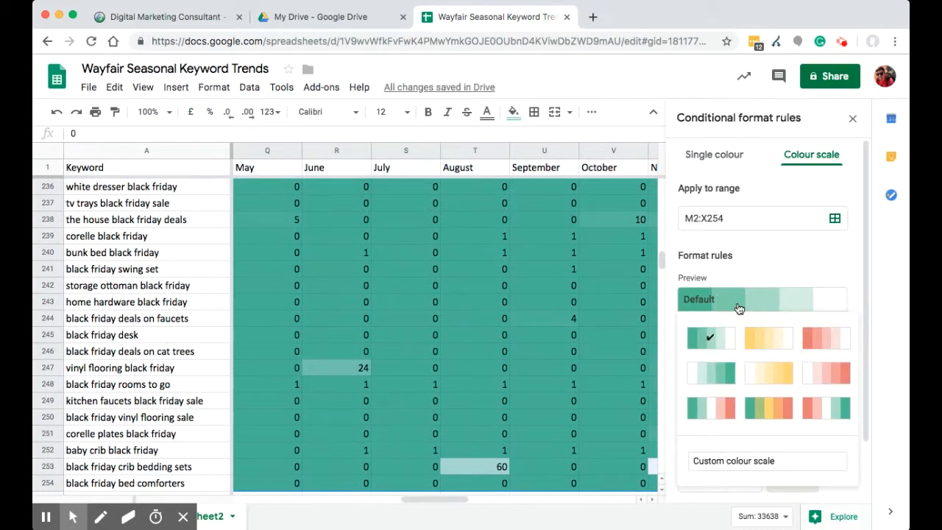
left_click(770, 409)
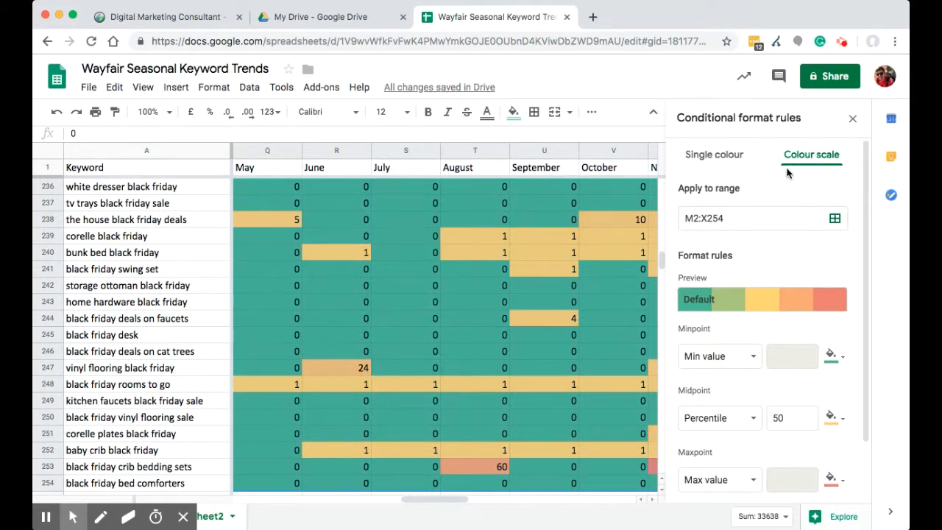
left_click(852, 120)
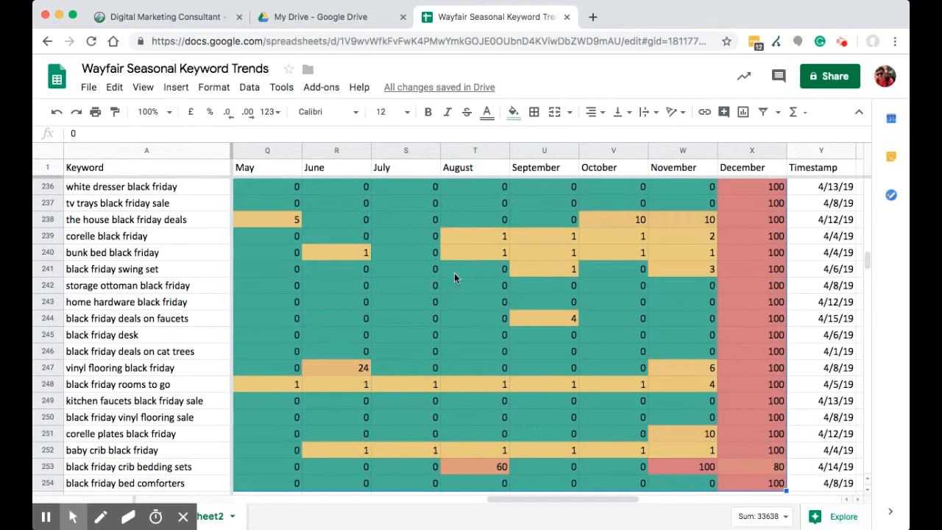
- Examine the colour-coded trend values across the months for keywords whose demand peaks outside December
scroll(454, 276, "up", 2)
scroll(454, 276, "down", 5)
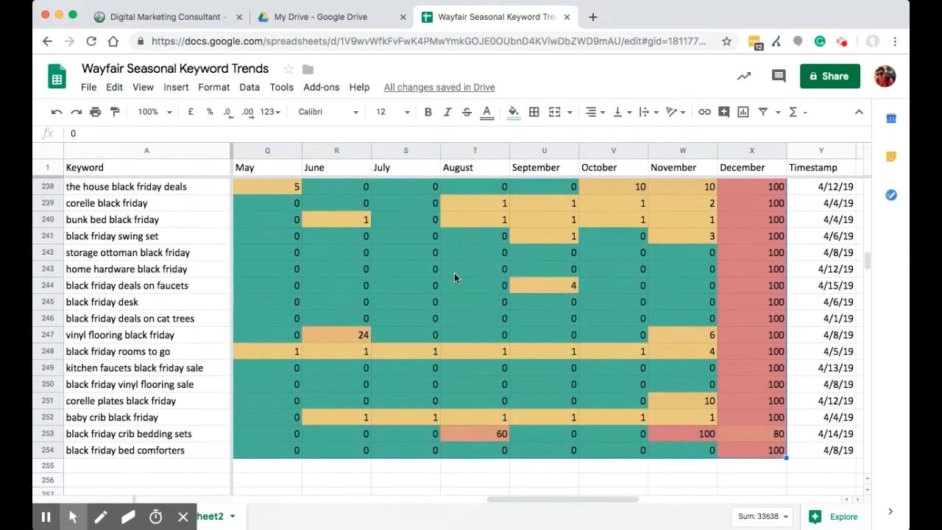
scroll(454, 276, "up", 5)
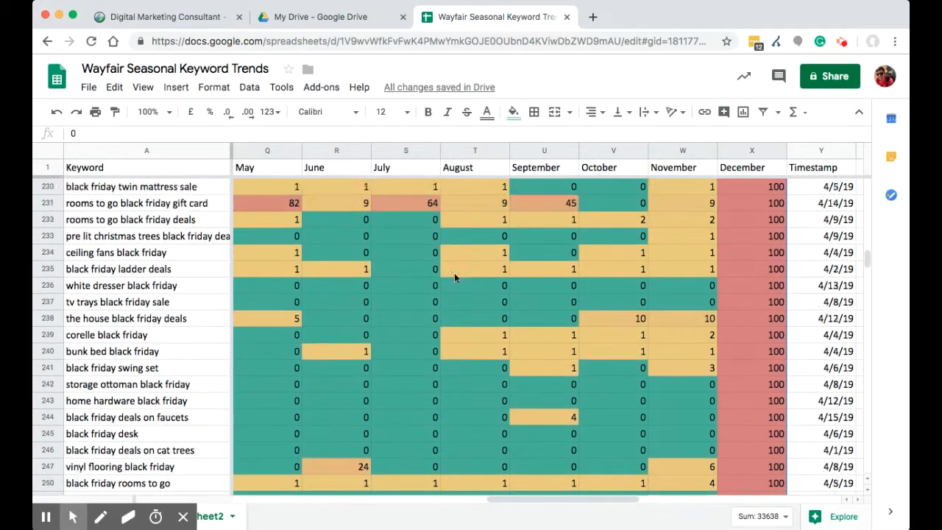
scroll(454, 276, "up", 1)
scroll(454, 276, "left", 3)
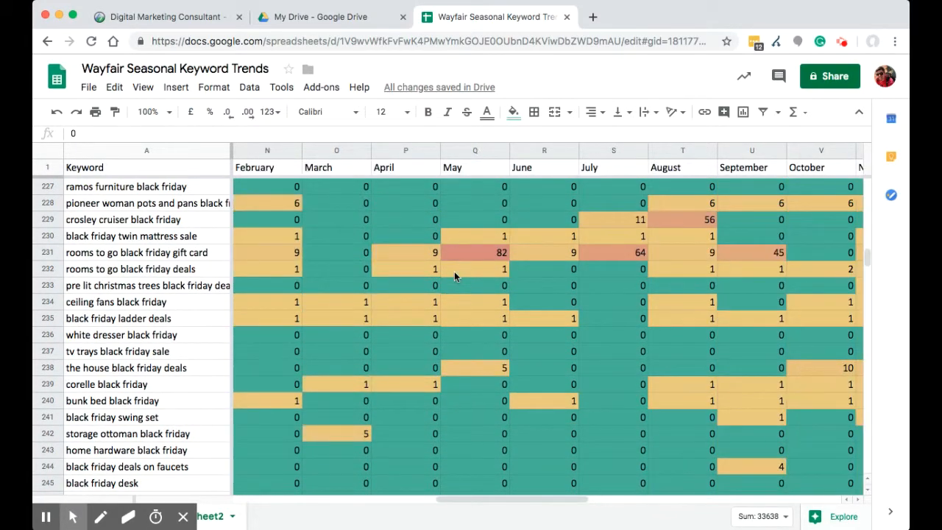
scroll(454, 276, "up", 2)
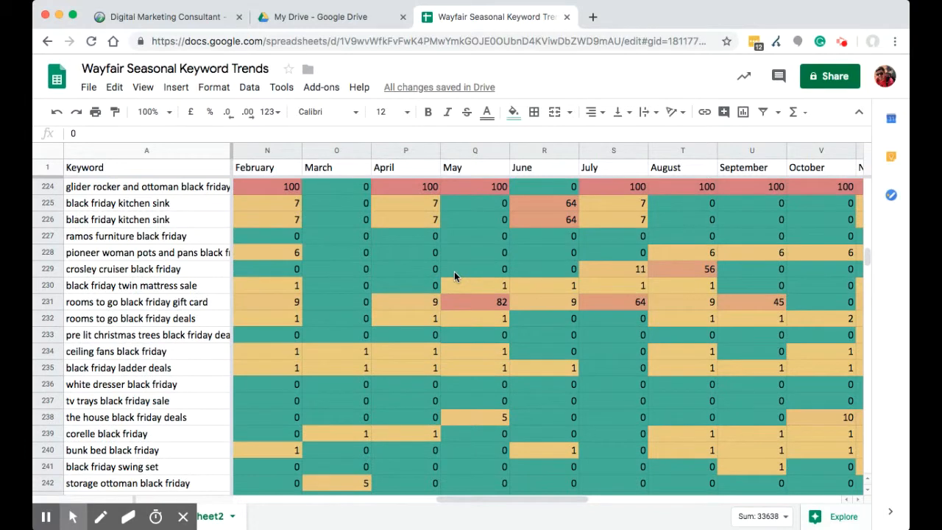
scroll(454, 276, "up", 1)
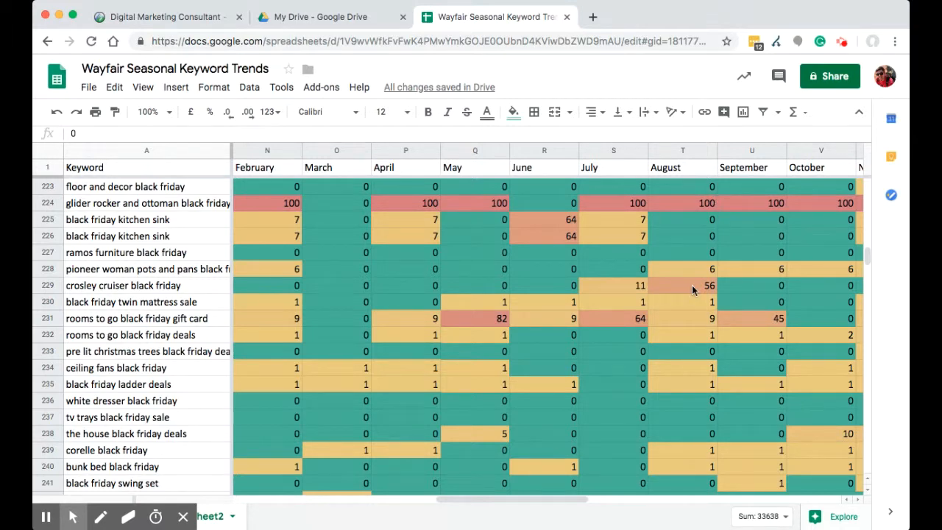
scroll(692, 289, "down", 1)
scroll(691, 287, "down", 1)
scroll(692, 287, "up", 3)
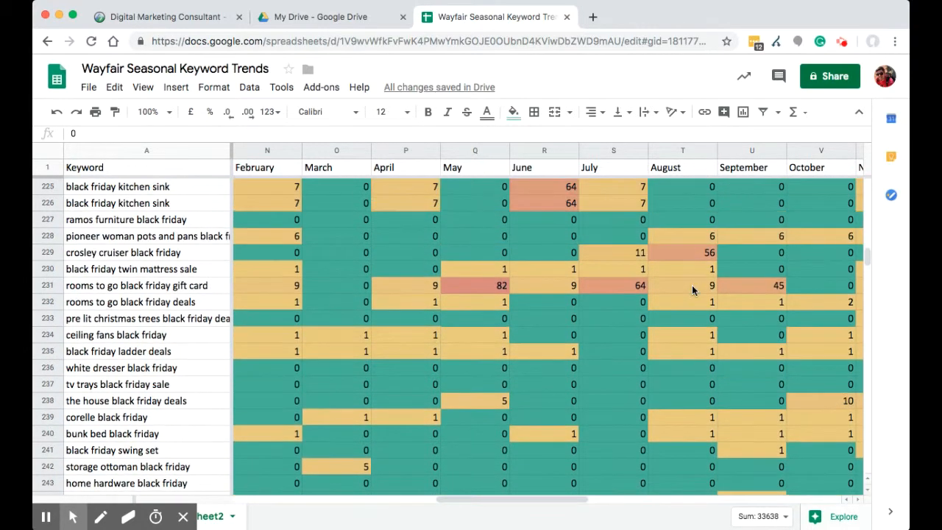
scroll(692, 284, "right", 5)
scroll(692, 285, "left", 2)
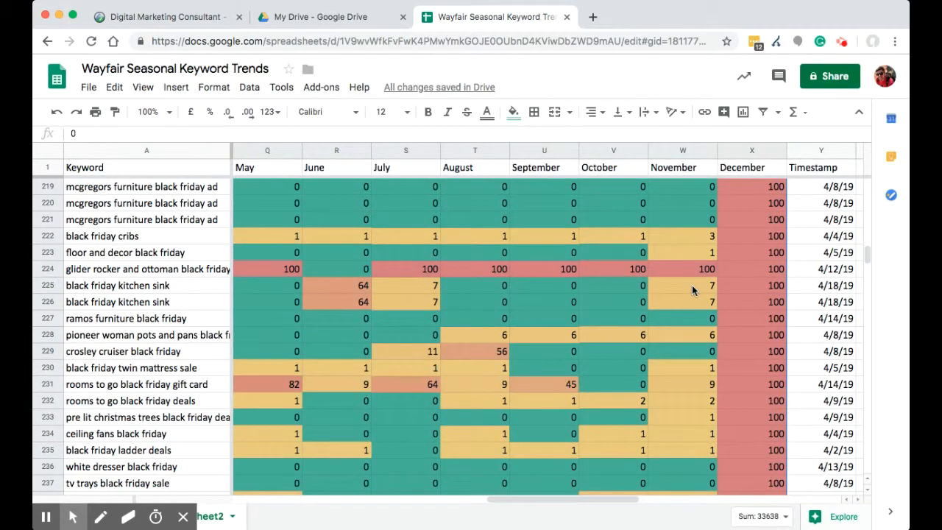
- Add a filter to the November column and show only the rows with trend values 78 and 100
left_click(682, 151)
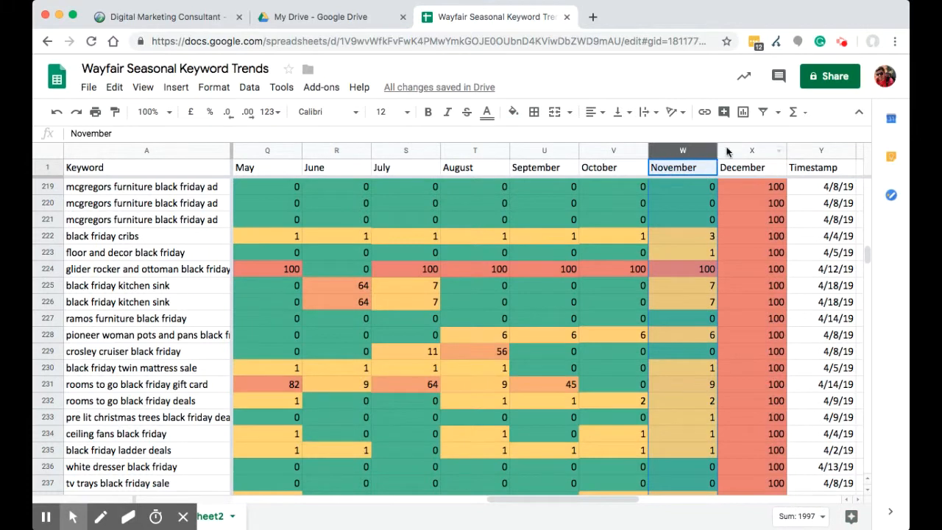
left_click(779, 117)
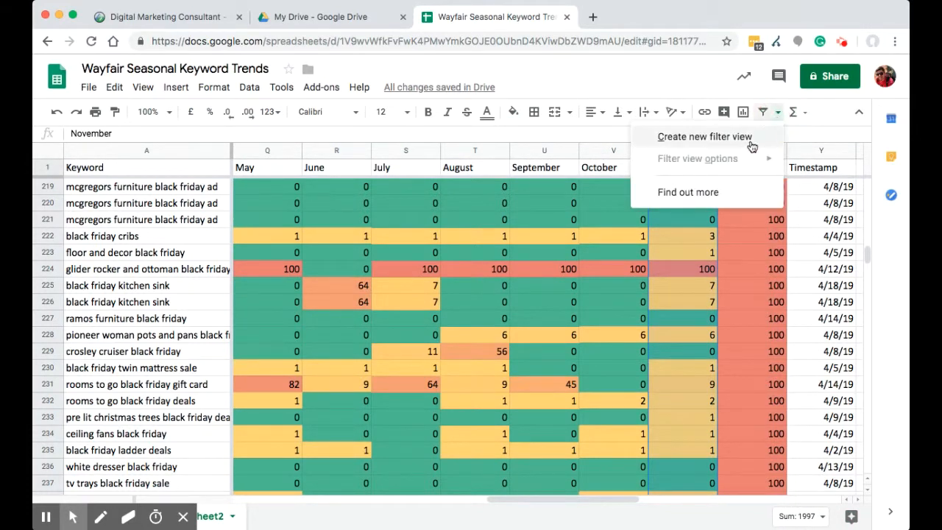
left_click(763, 117)
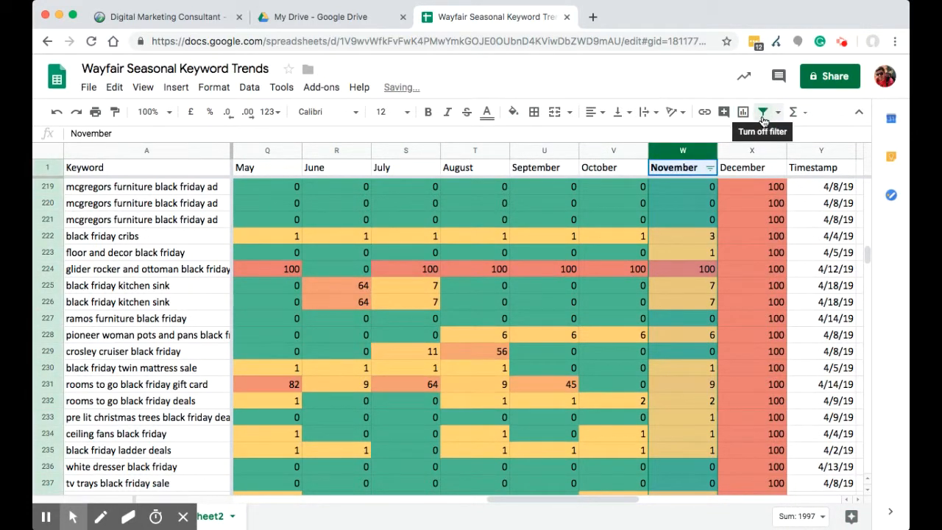
left_click(709, 169)
left_click(577, 284)
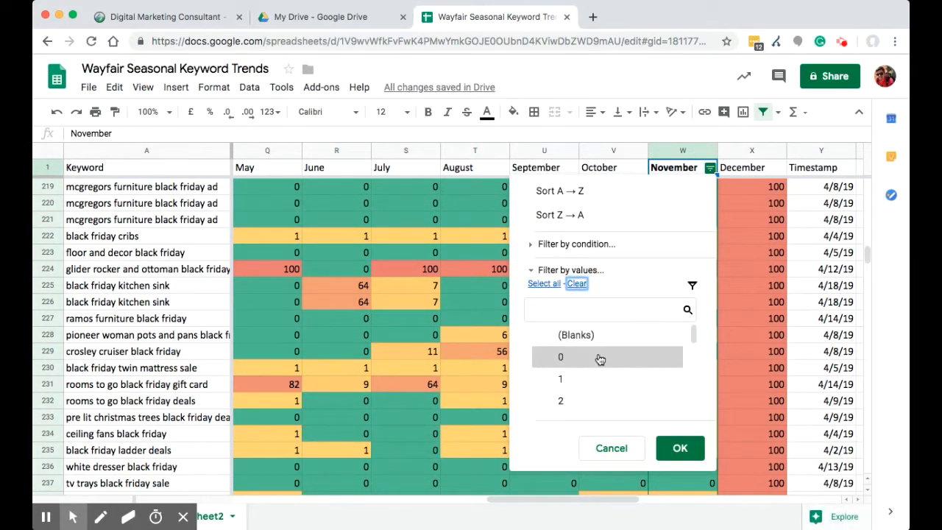
scroll(600, 359, "down", 3)
scroll(600, 359, "down", 3)
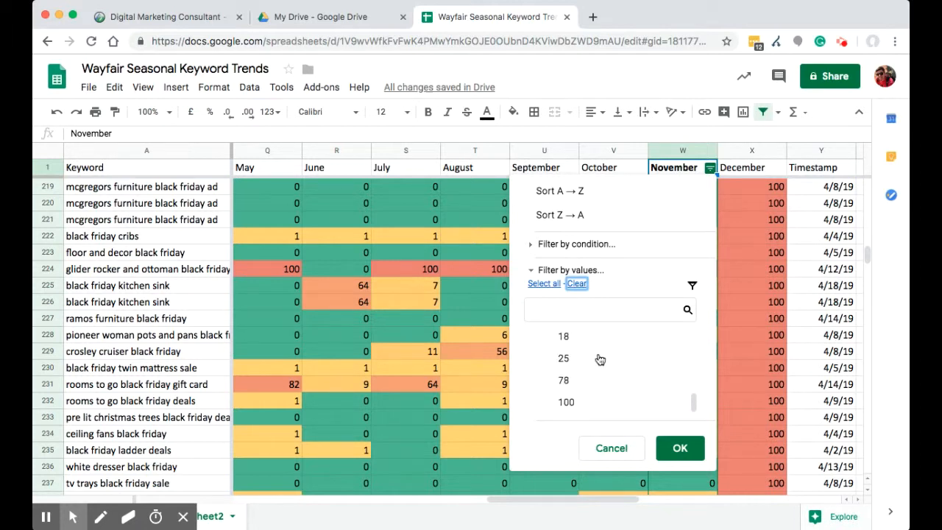
left_click(558, 383)
left_click(562, 403)
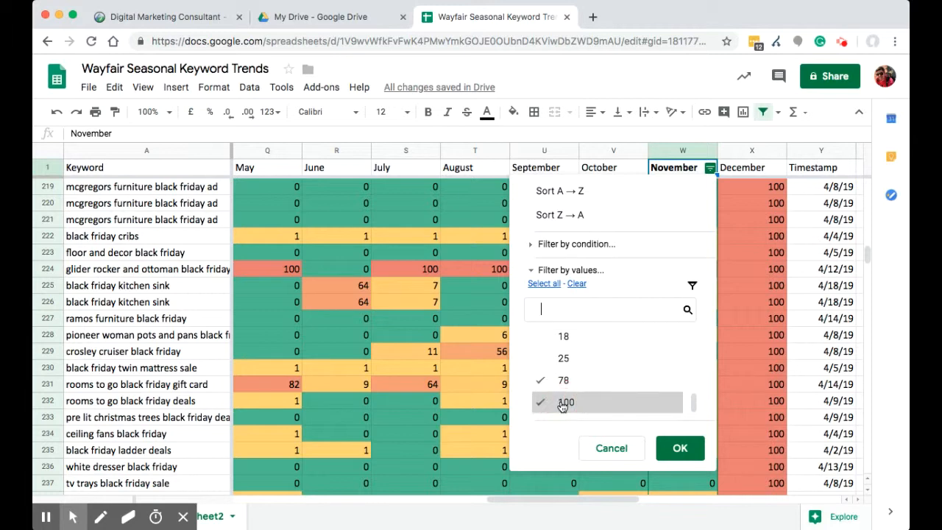
left_click(680, 448)
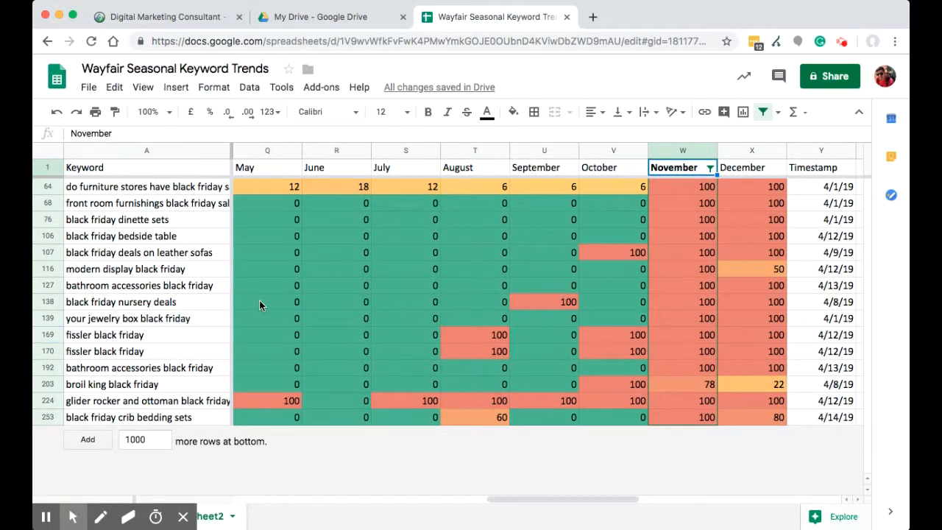
- Total the Search Volume of the filtered keywords by selecting their values in column D, rows 64 to 253
scroll(259, 301, "left", 5)
scroll(260, 302, "left", 6)
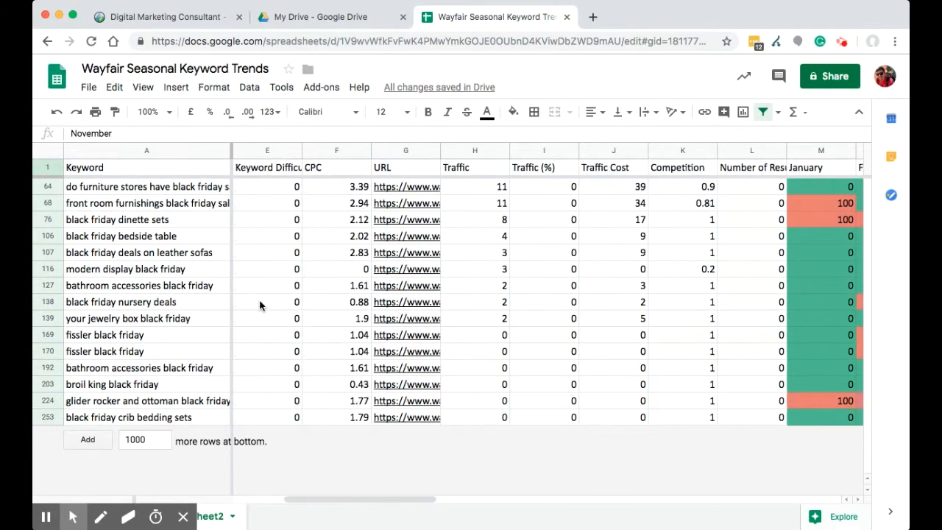
scroll(259, 303, "left", 2)
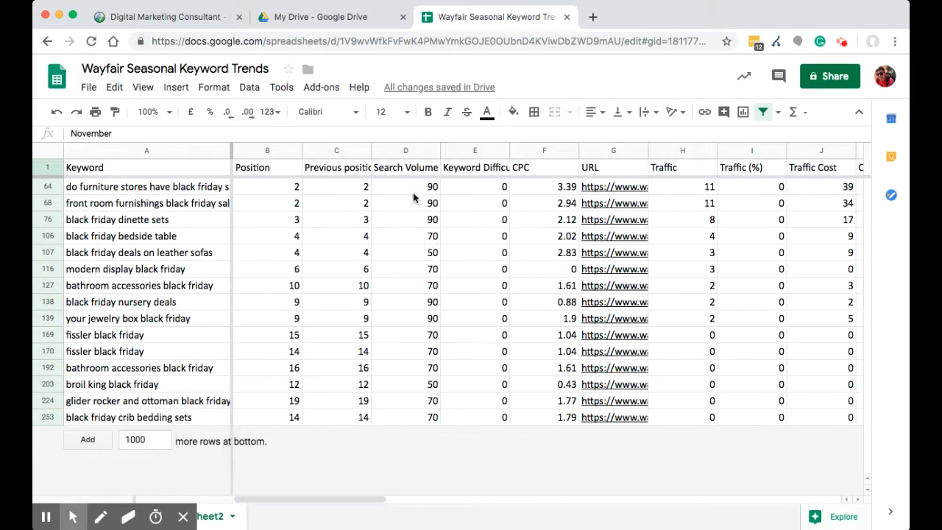
left_click_drag(413, 188, 420, 416)
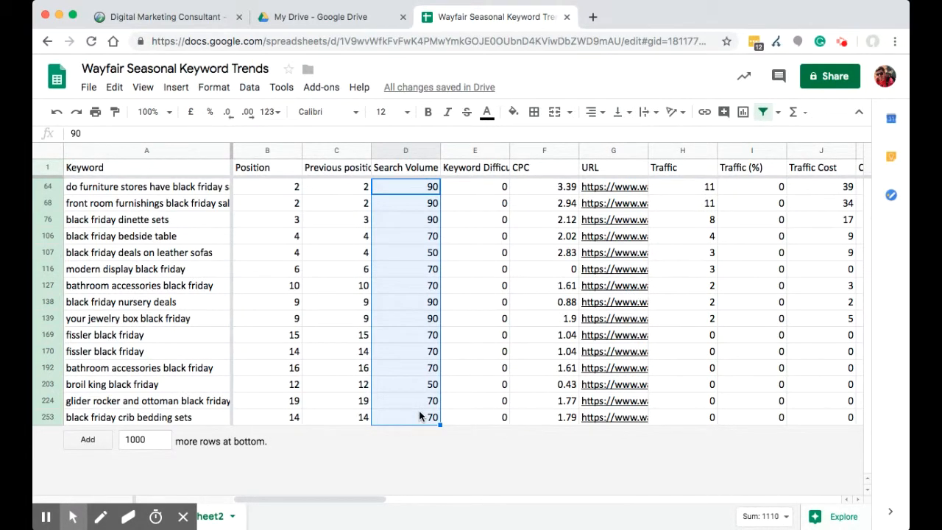
- Examine the January to December trend values of the filtered keywords and compare them with their ranking and traffic metrics
scroll(443, 289, "right", 10)
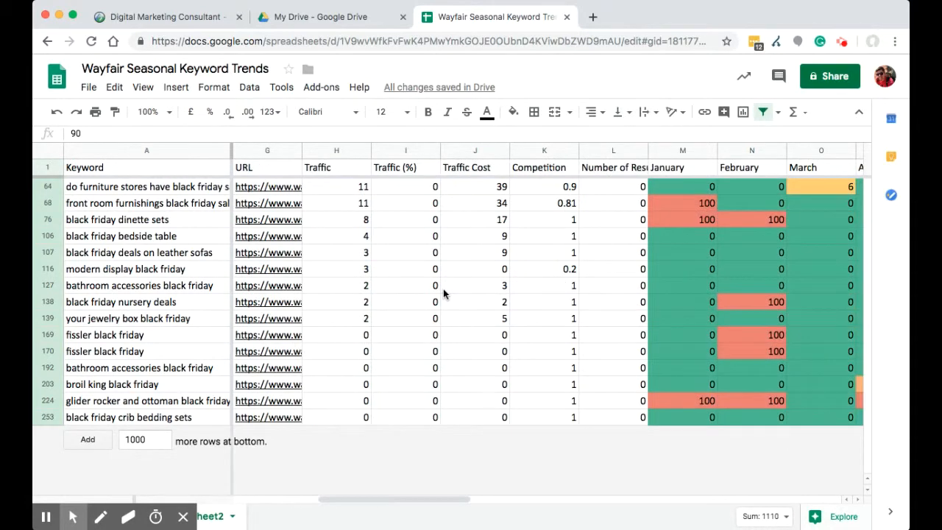
scroll(443, 293, "right", 2)
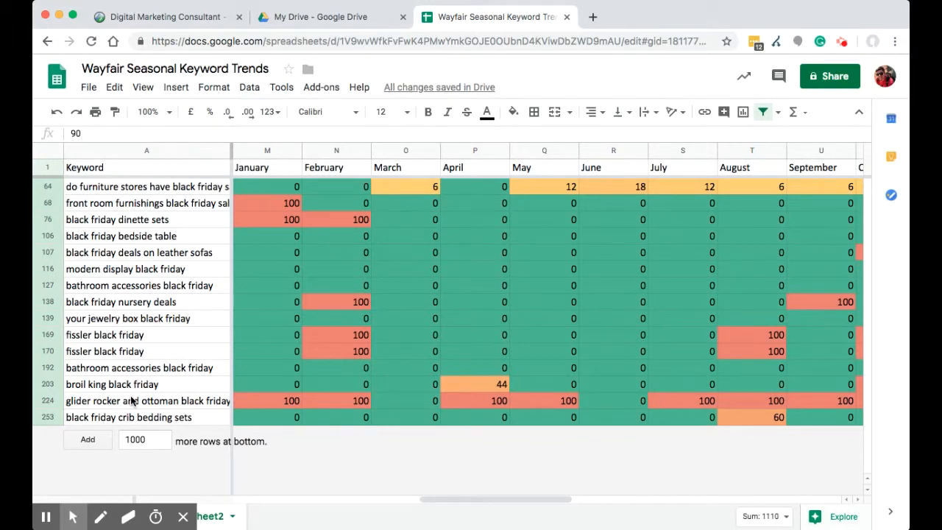
scroll(477, 316, "right", 6)
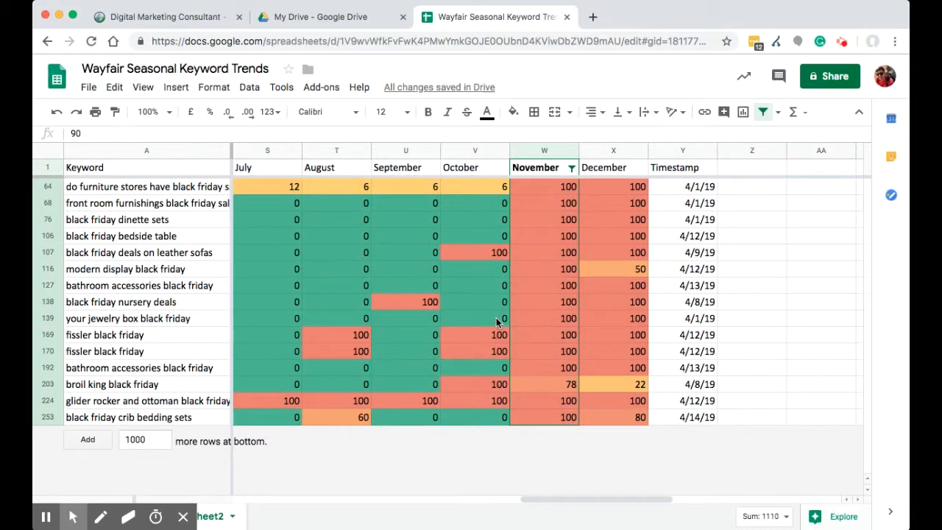
scroll(497, 318, "left", 5)
scroll(496, 317, "left", 6)
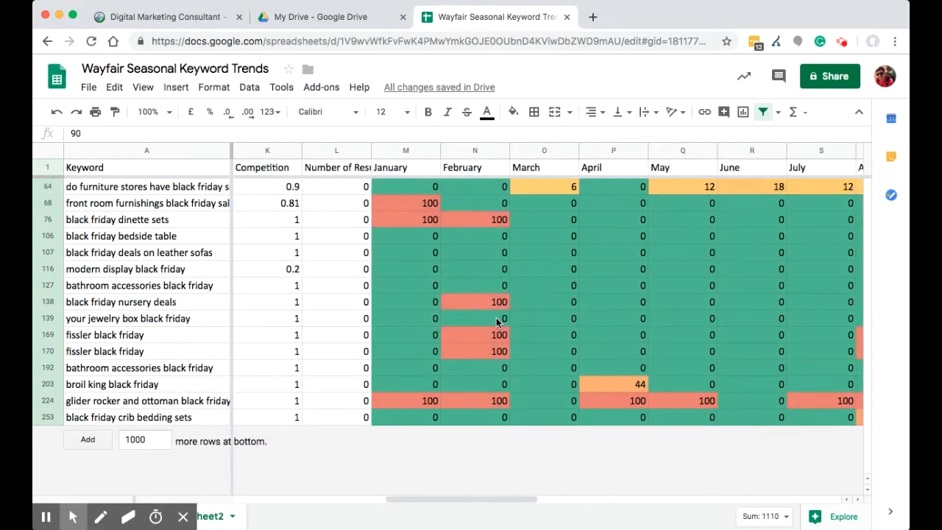
scroll(496, 319, "left", 5)
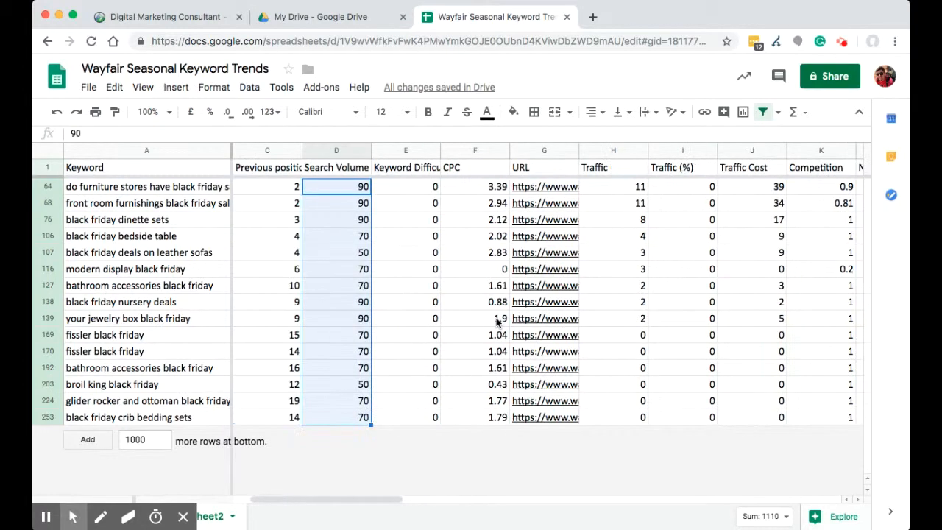
scroll(497, 321, "left", 1)
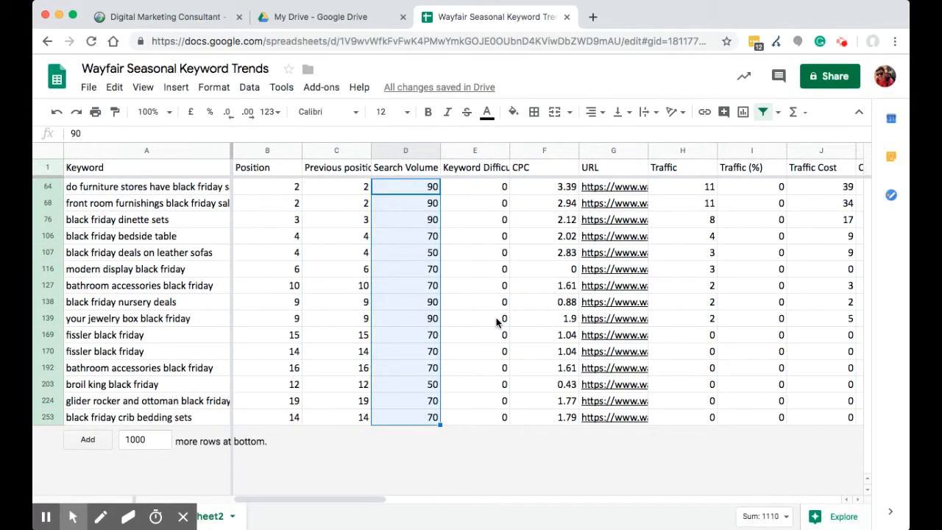